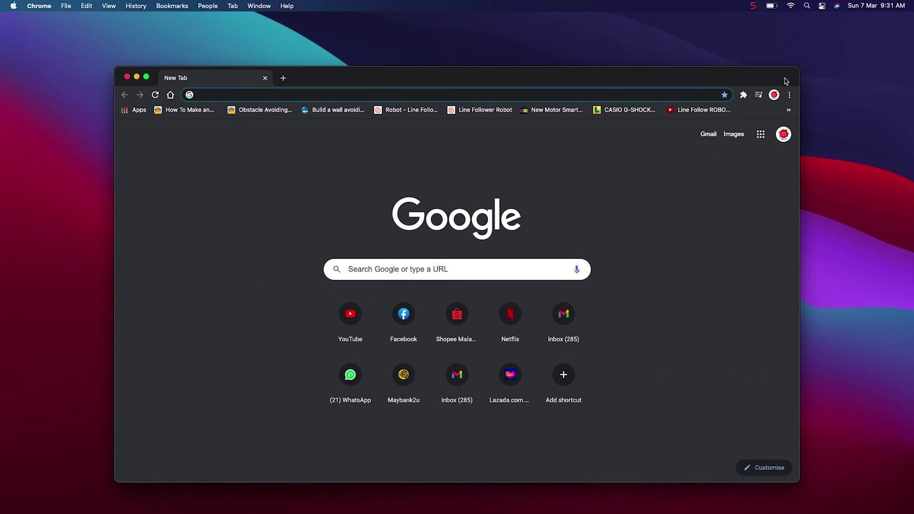
From the LHDN portal, go through MyTax's ezHasil services to e-Daftar and open the individual online registration form
double_click(693, 77)
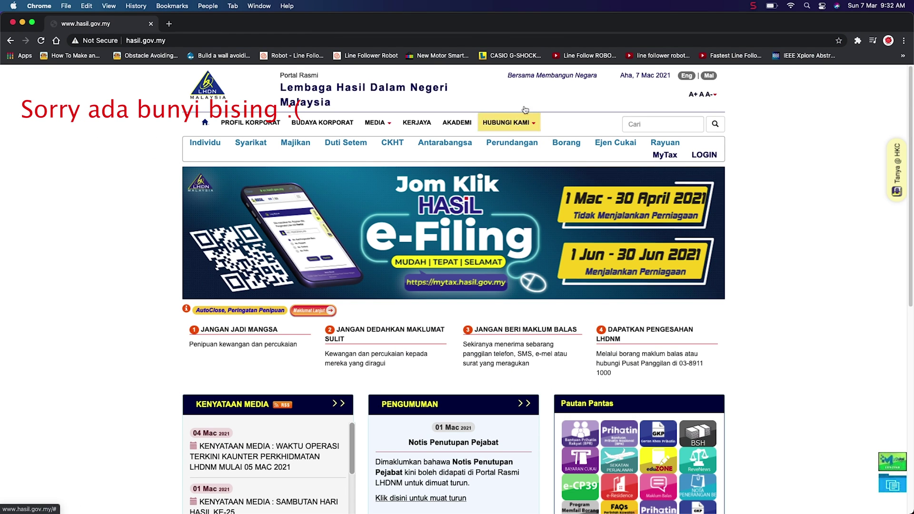
click(663, 155)
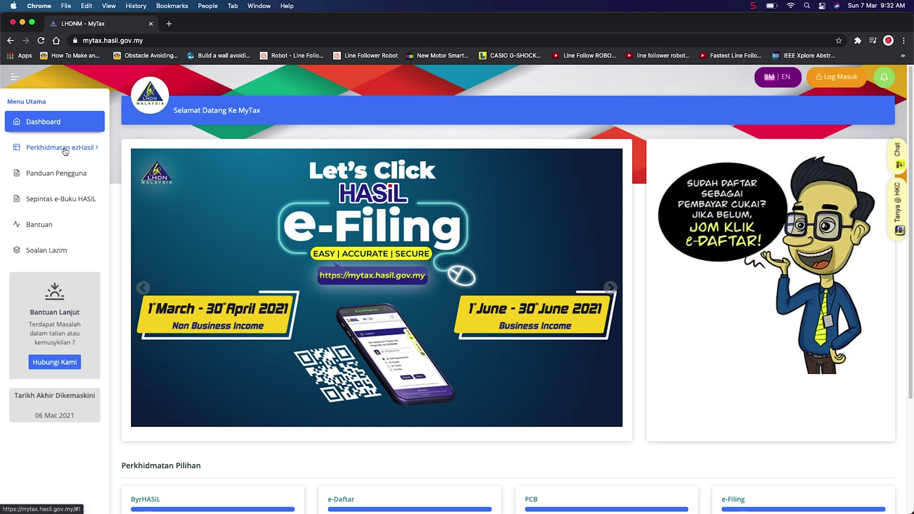
click(66, 149)
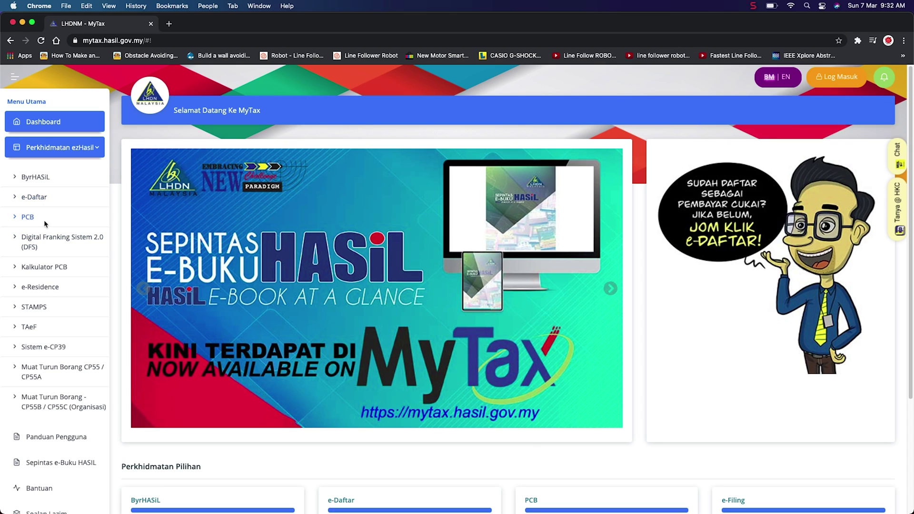
click(20, 199)
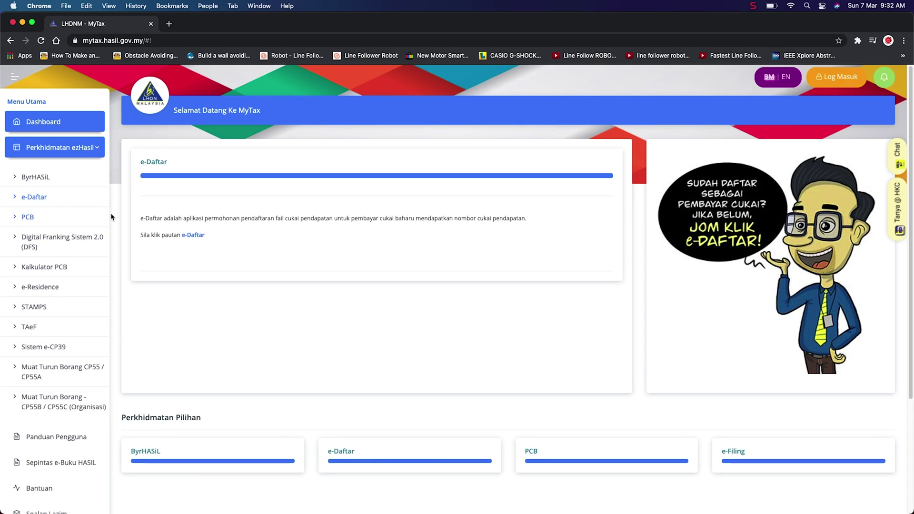
click(192, 235)
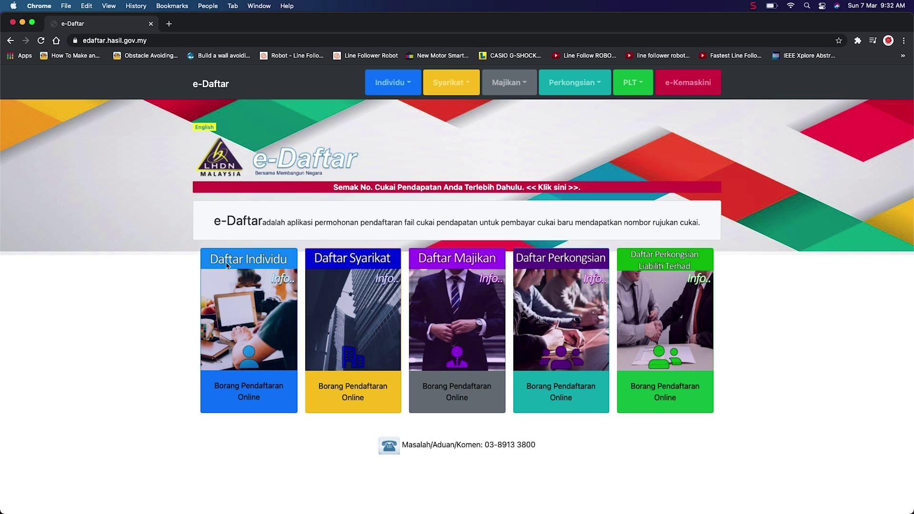
click(251, 389)
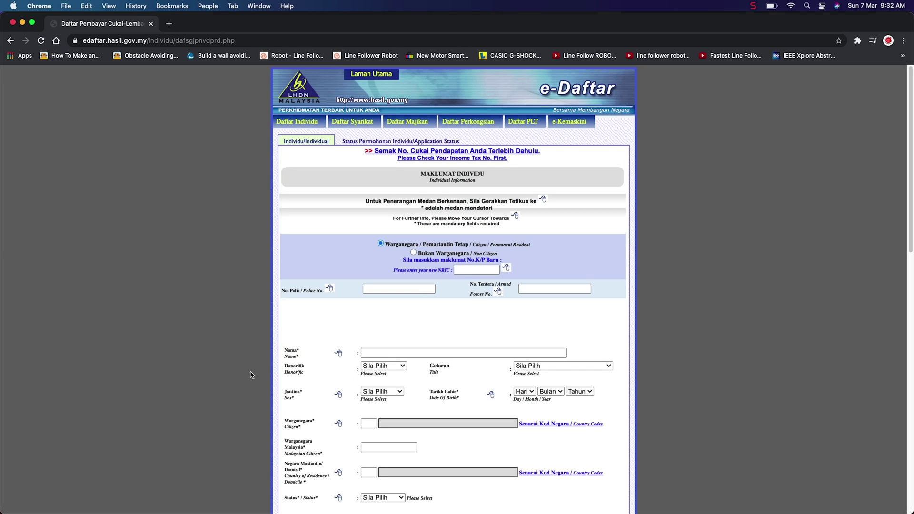
Examine the individual registration form's personal, address, contact and employment fields, and return to the e-Daftar home page
scroll(286, 310, down, 7)
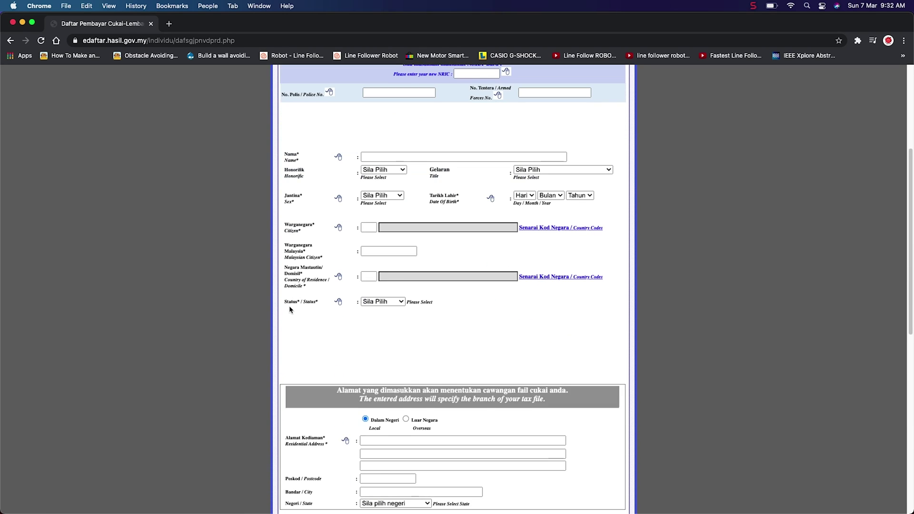
scroll(290, 308, down, 6)
scroll(259, 274, up, 13)
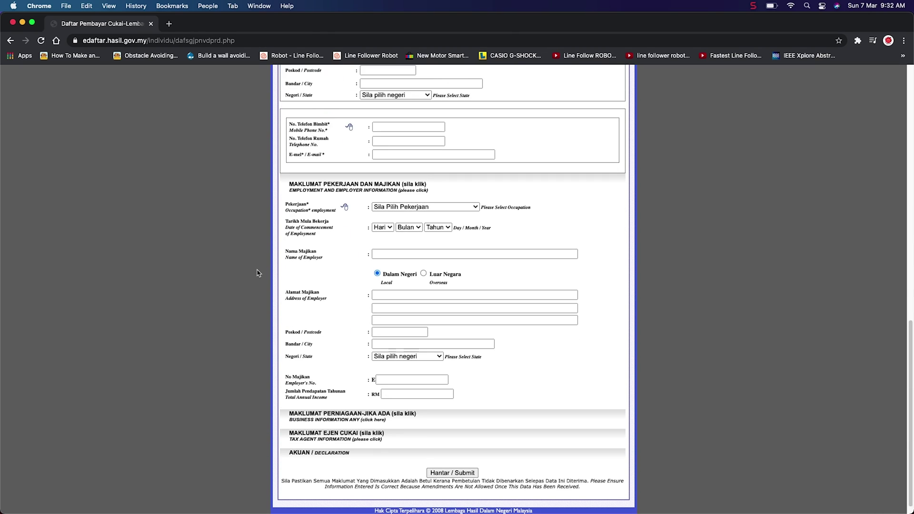
scroll(258, 273, down, 13)
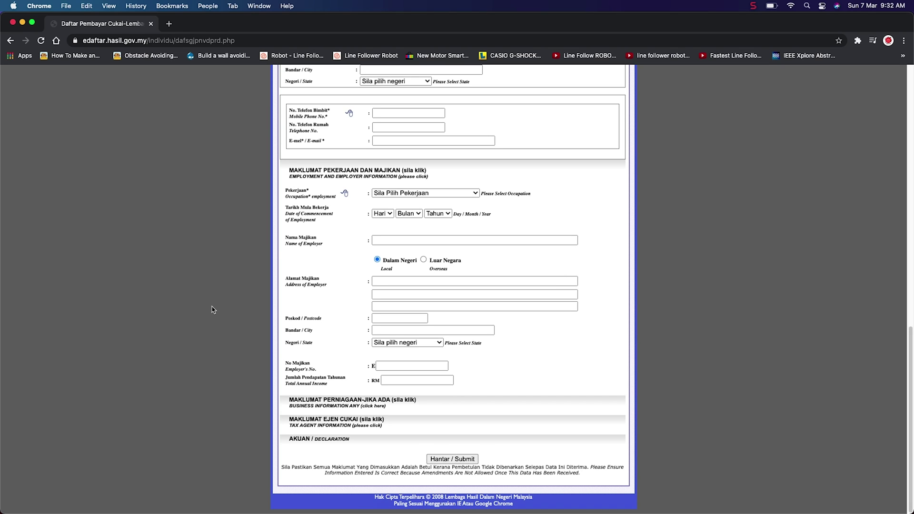
scroll(213, 310, up, 20)
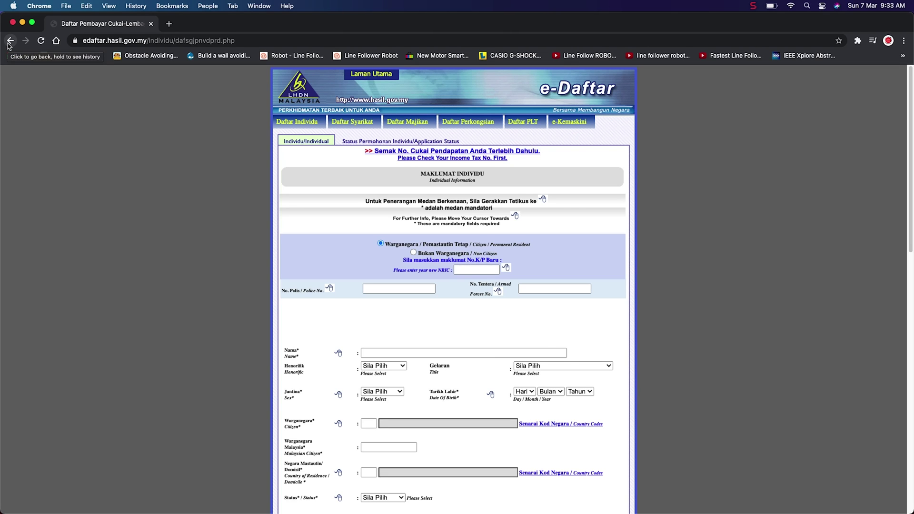
click(10, 41)
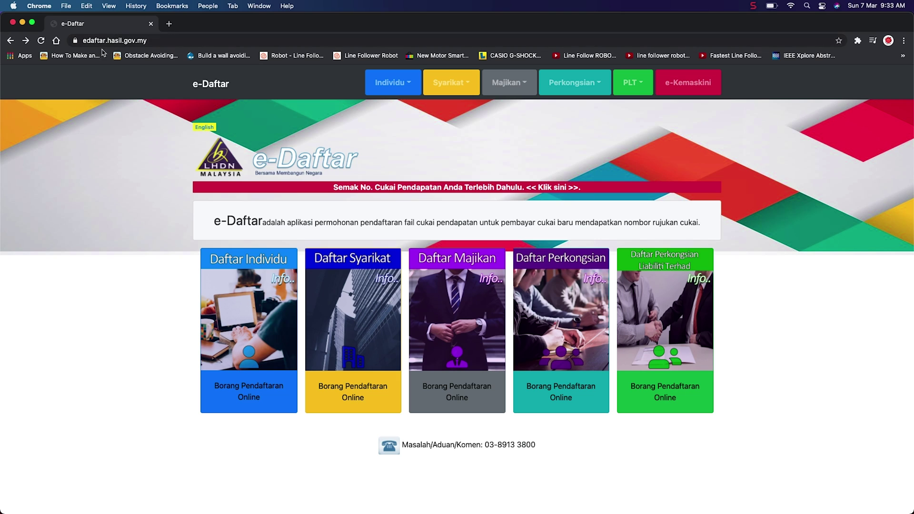
Search for "ezhasil" in a new tab and open the ezHASiL login page
click(169, 24)
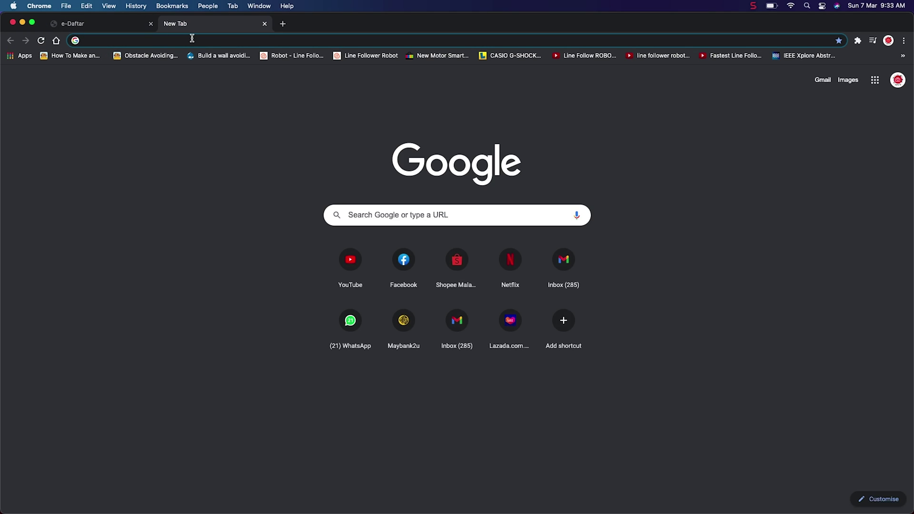
text(ezhasil)
key(Return)
click(105, 167)
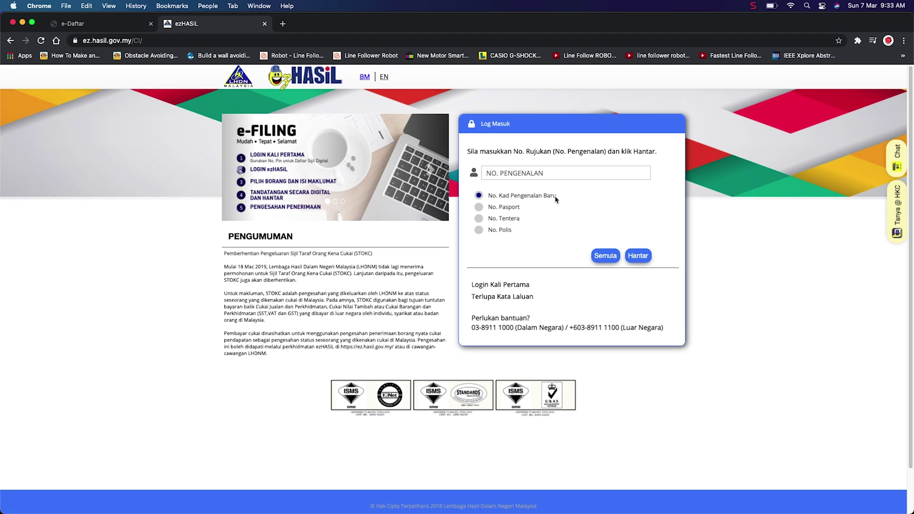
Return to the MyTax dashboard and open its Hubungi Kami link to the customer feedback site
click(122, 25)
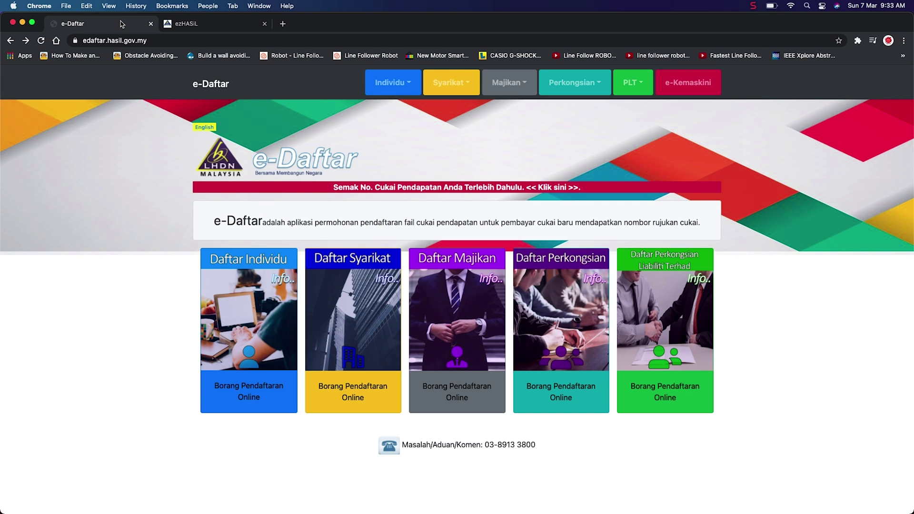
click(10, 42)
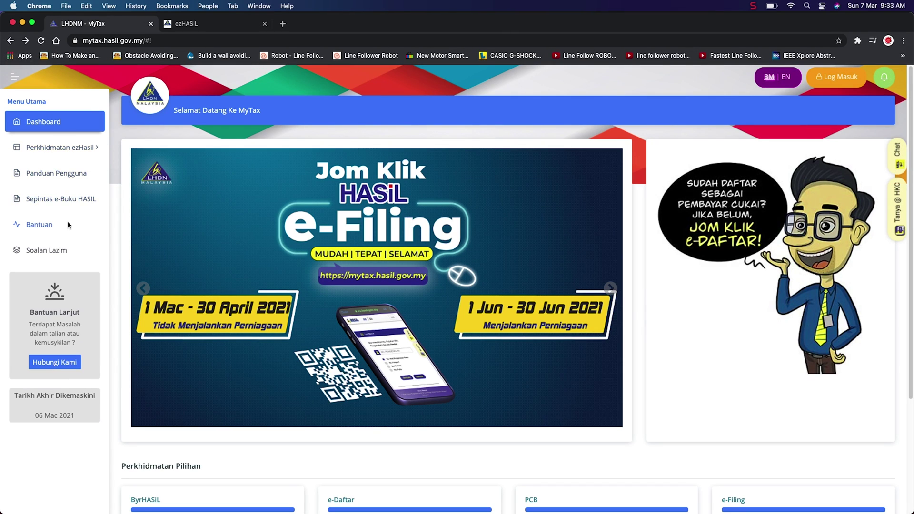
click(70, 367)
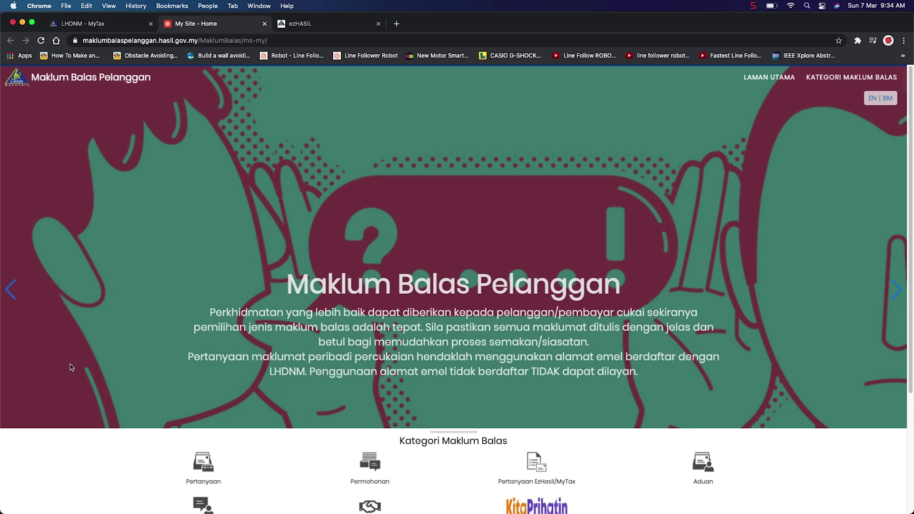
Choose the Permohonan feedback category and show its Permohonan Nombor PIN e-Filing section
scroll(196, 351, down, 3)
scroll(196, 351, down, 3)
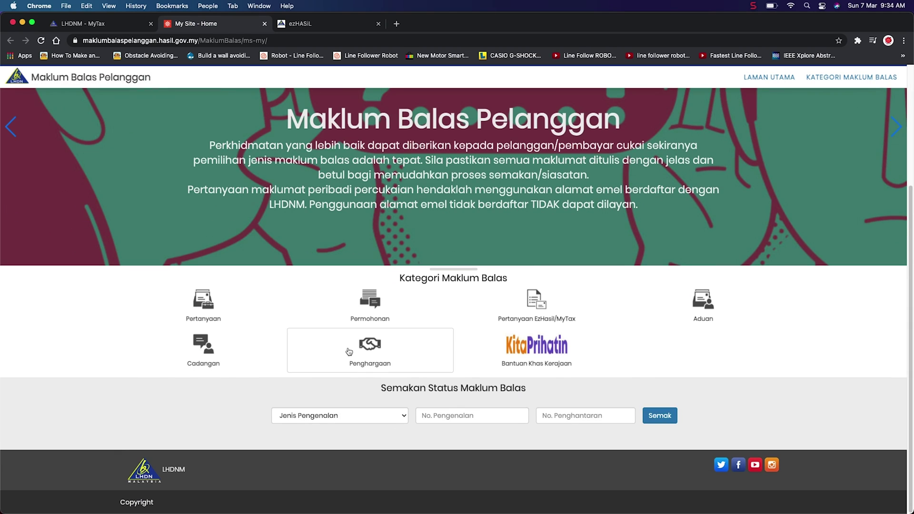
click(371, 305)
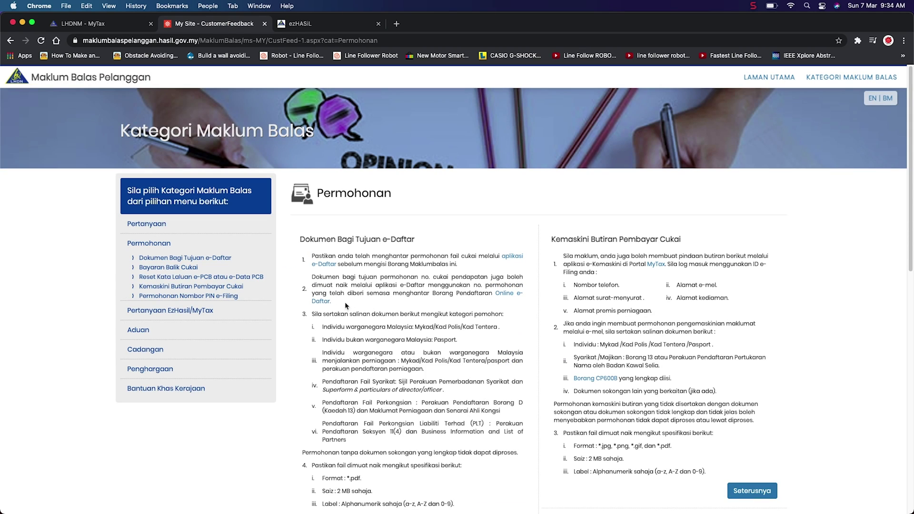
click(218, 297)
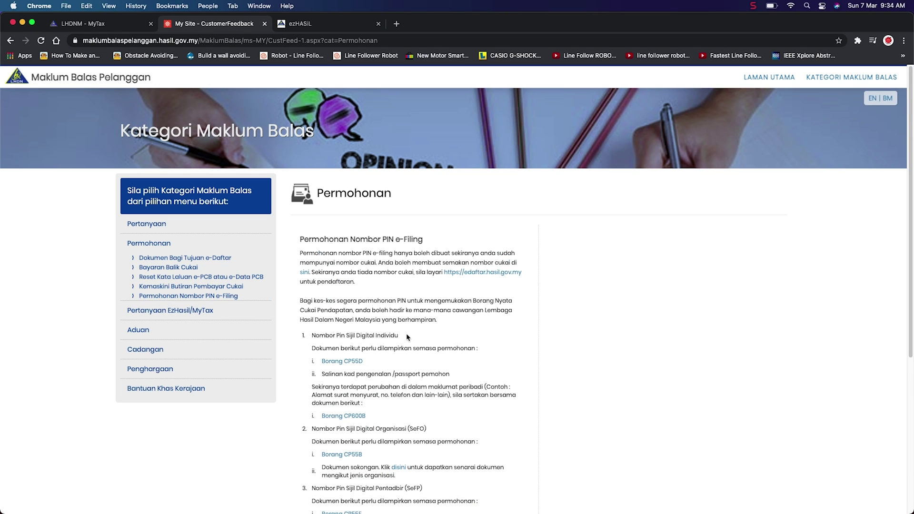
View the Borang CP55D and Borang CP600B PDFs required for the individual PIN application, closing each one after viewing
scroll(407, 335, down, 1)
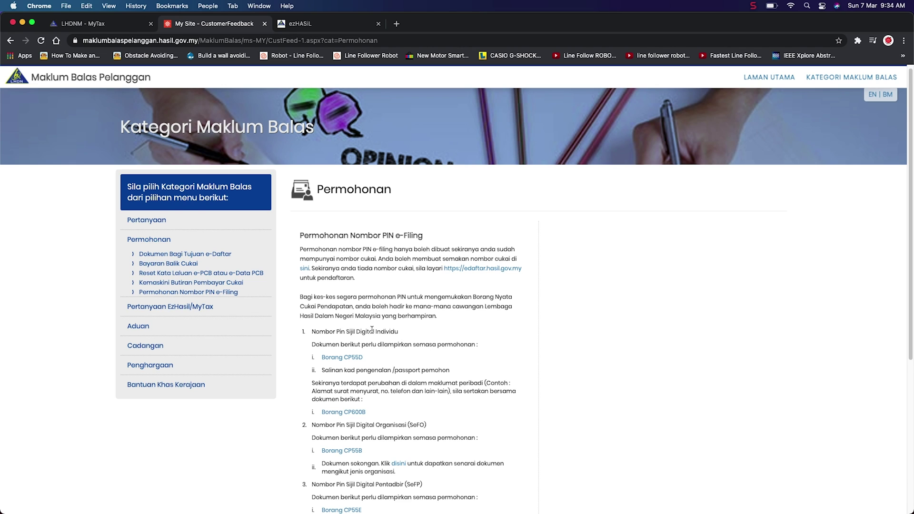
scroll(372, 329, down, 2)
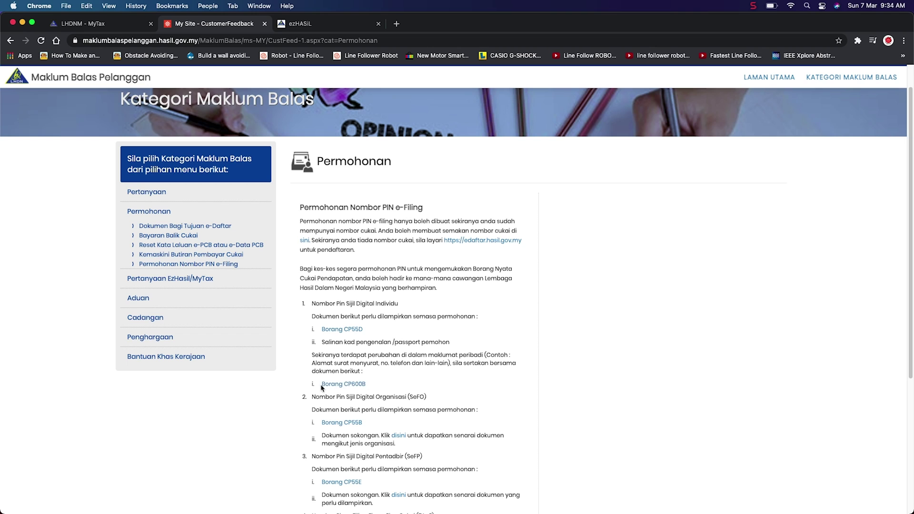
click(344, 333)
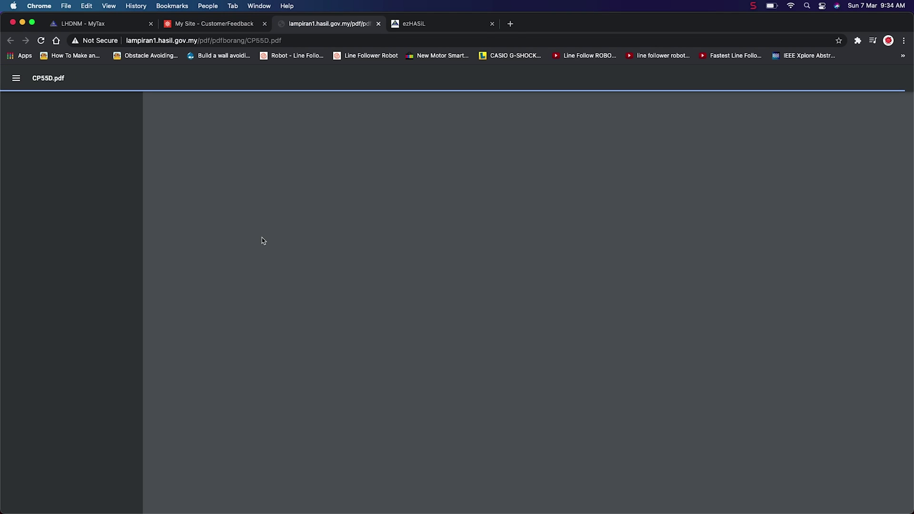
scroll(268, 245, up, 3)
scroll(268, 245, down, 3)
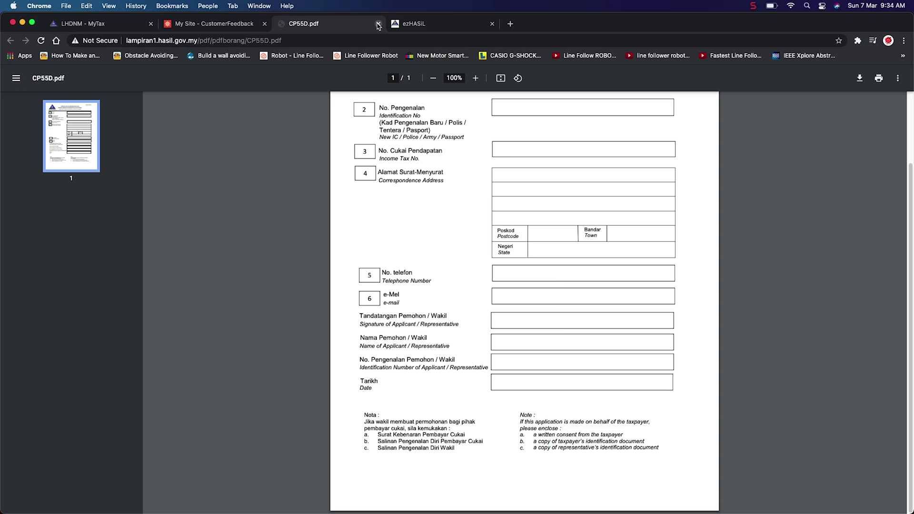
click(378, 24)
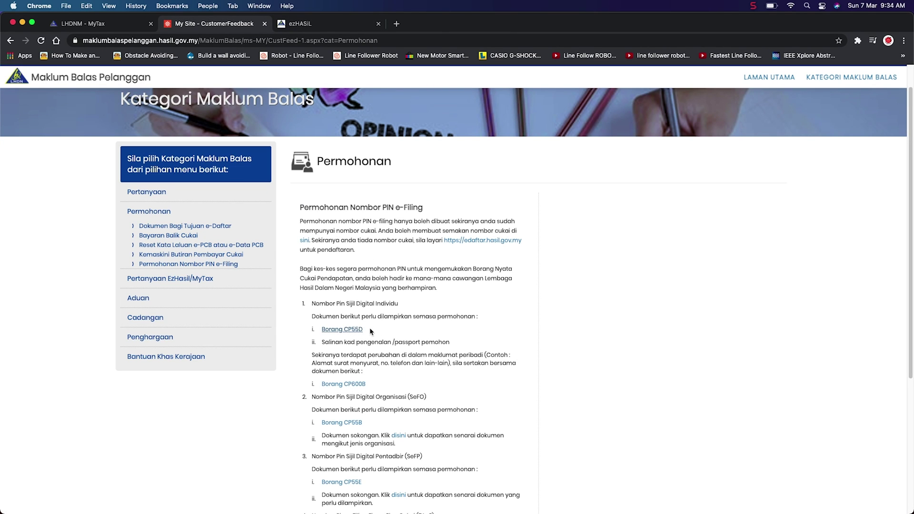
click(365, 386)
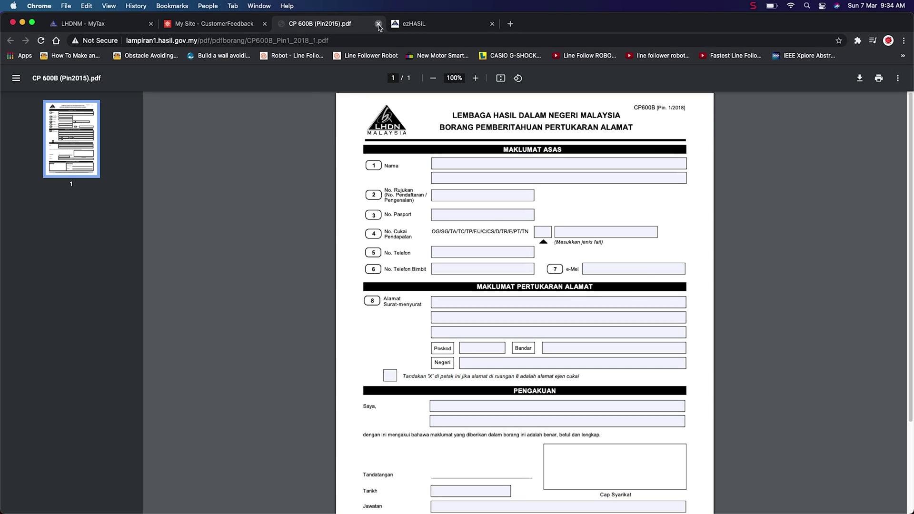
click(379, 23)
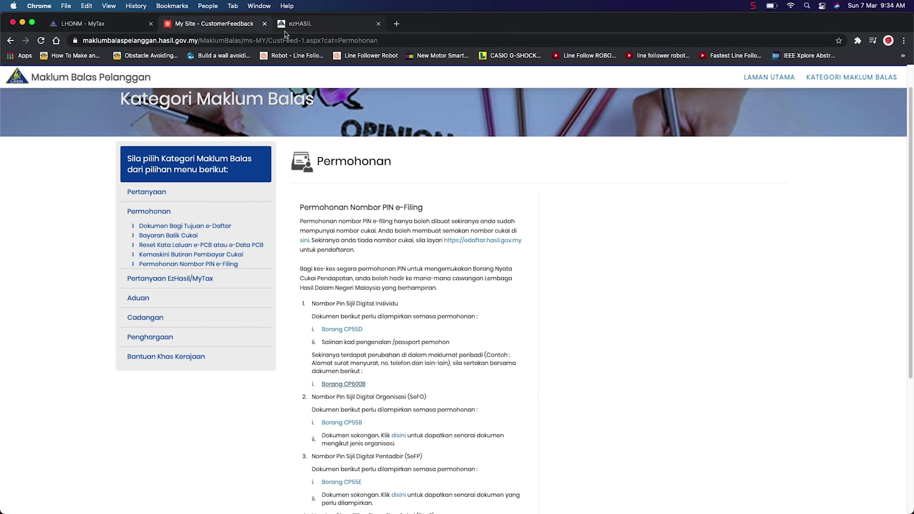
View the e-Daftar site linked in the PIN application instructions and return to the Permohonan page
click(480, 241)
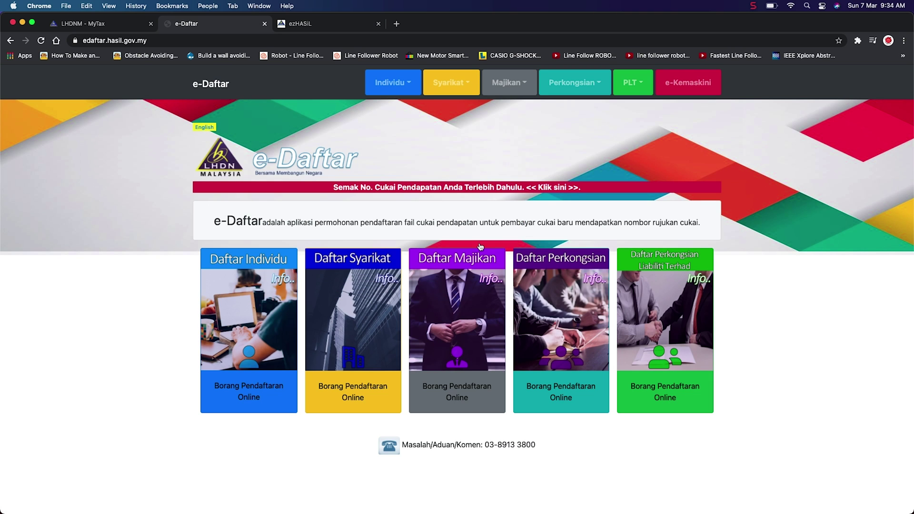
click(140, 26)
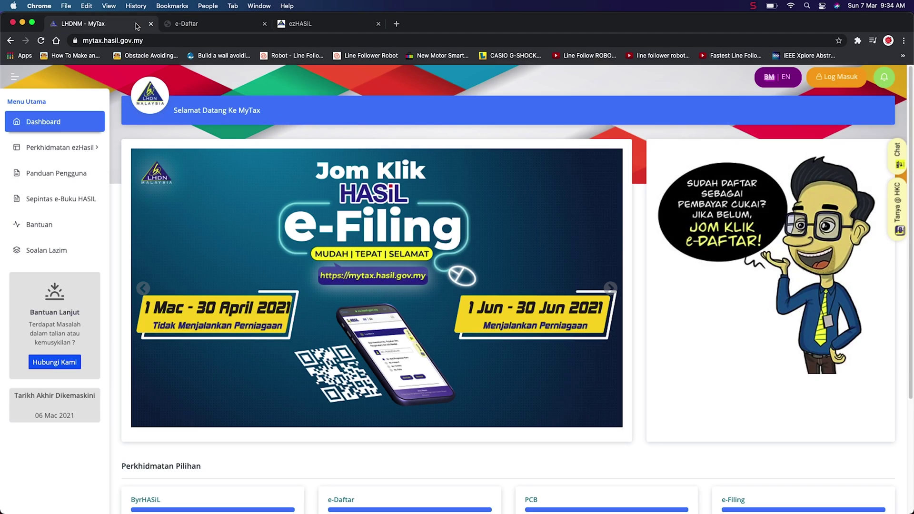
click(200, 23)
click(10, 40)
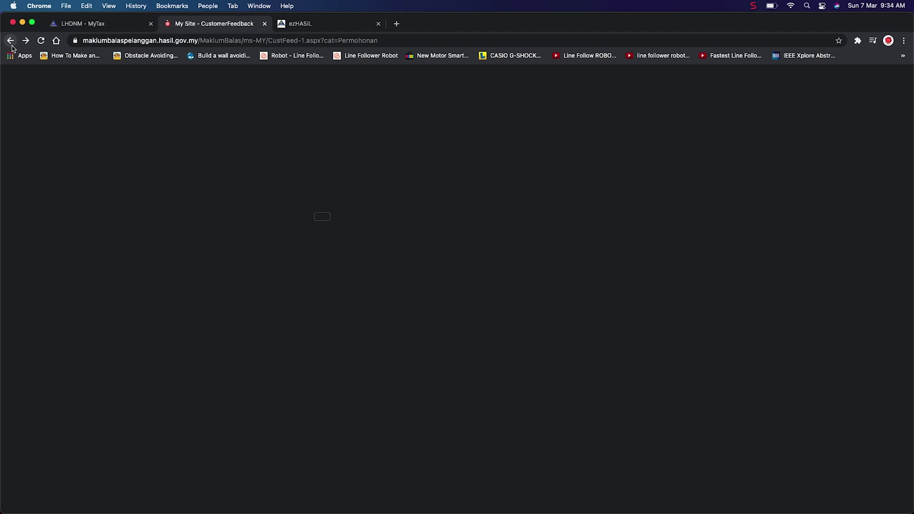
click(10, 41)
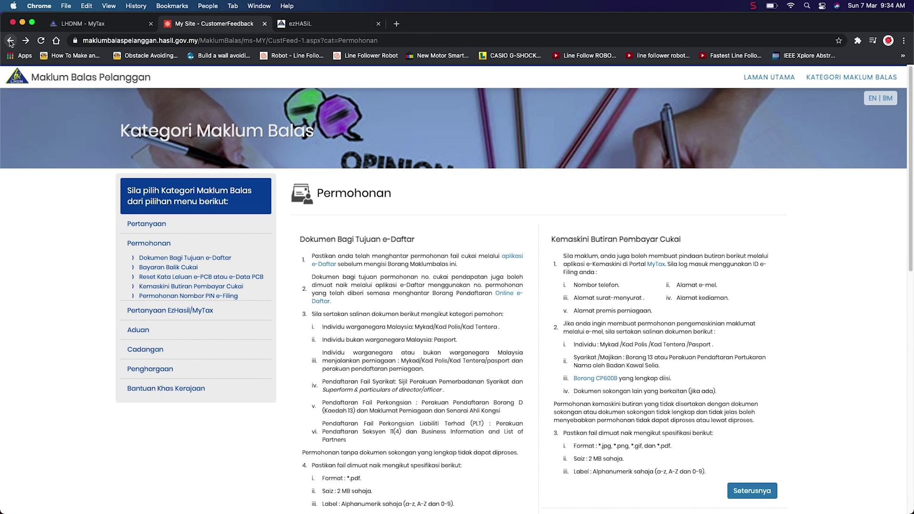
Reopen the Permohonan Nombor PIN e-Filing section and continue from its instructions to the application form
scroll(384, 282, down, 3)
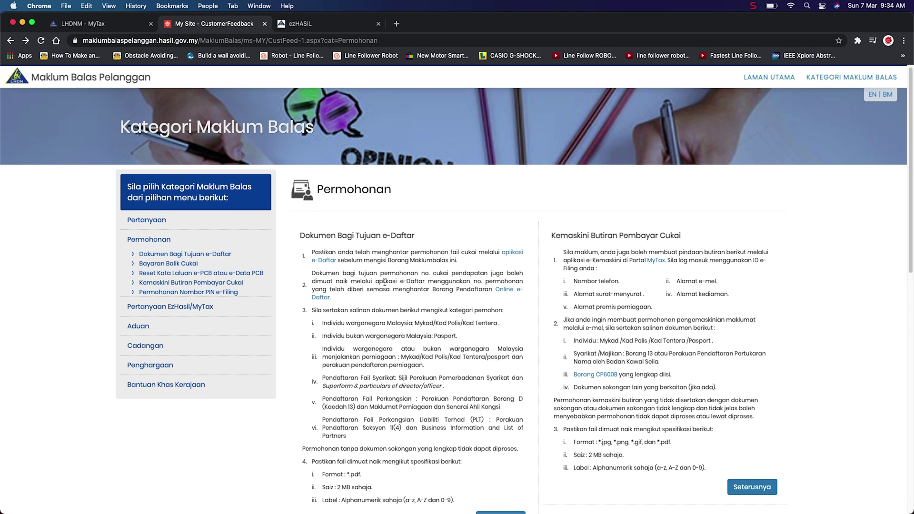
scroll(385, 282, down, 3)
scroll(224, 235, up, 4)
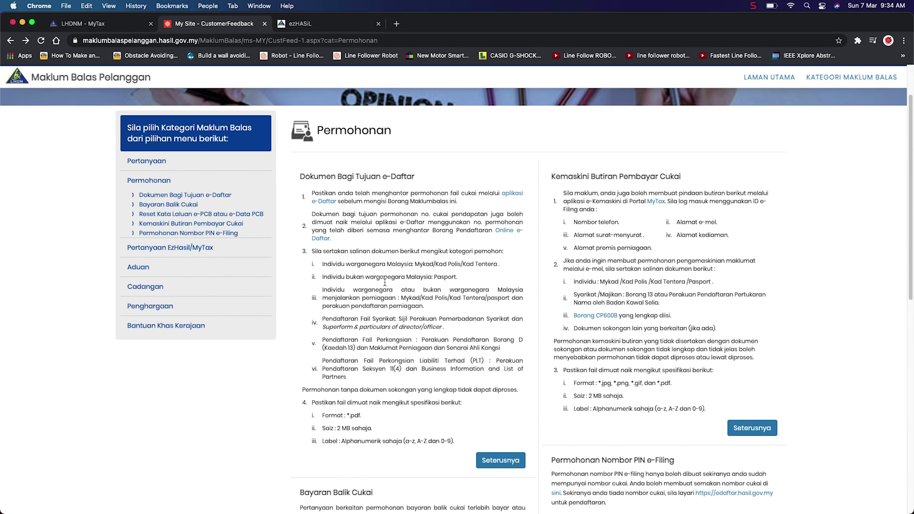
click(224, 233)
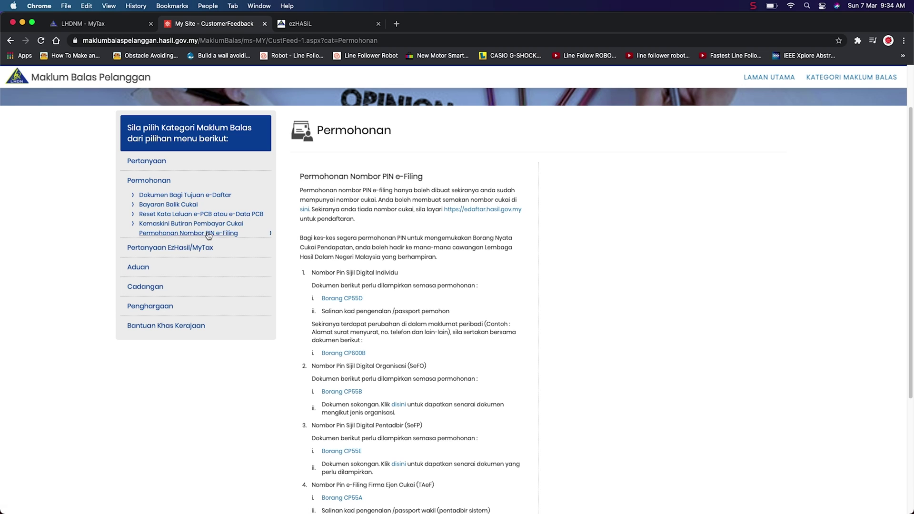
scroll(327, 284, down, 5)
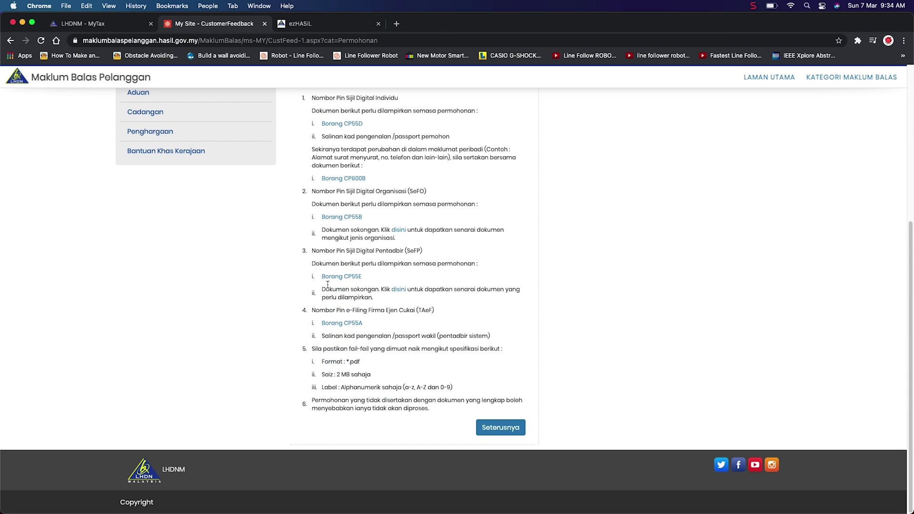
click(509, 430)
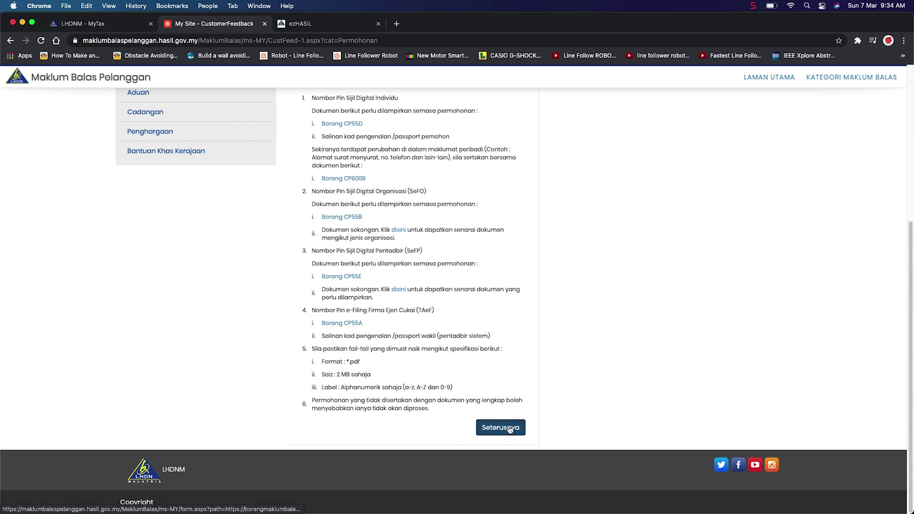
Review the Permohonan Nombor PIN e-Filing form from the sender details to the security code, and recheck the required documents list
scroll(449, 318, down, 4)
scroll(449, 318, up, 4)
click(667, 274)
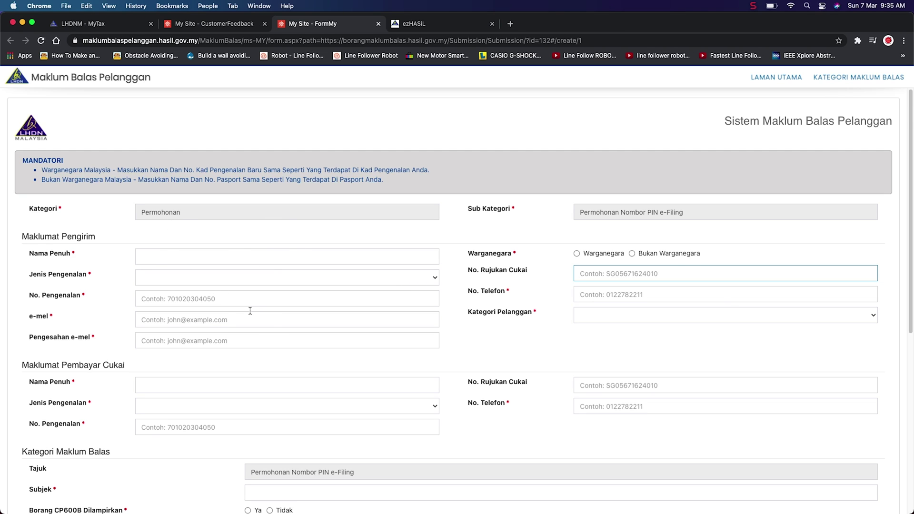
scroll(251, 310, down, 4)
scroll(250, 311, down, 3)
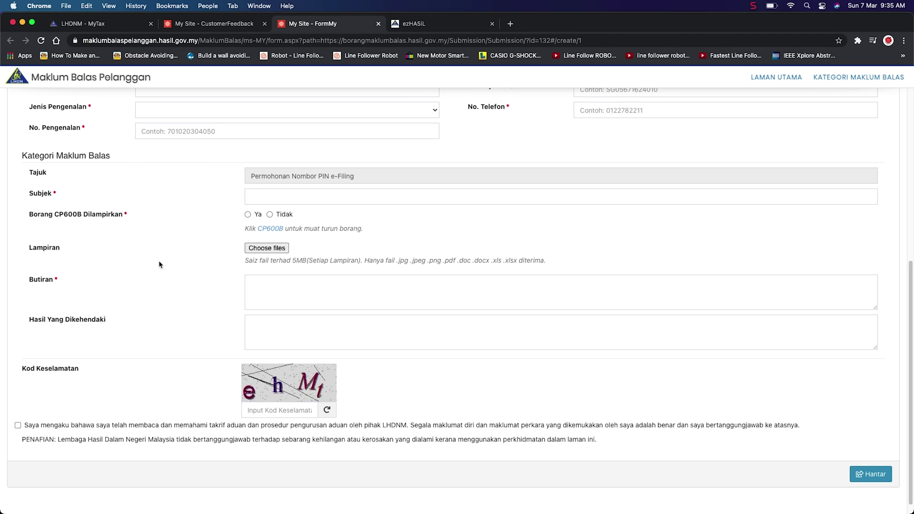
scroll(158, 264, down, 1)
scroll(157, 261, up, 10)
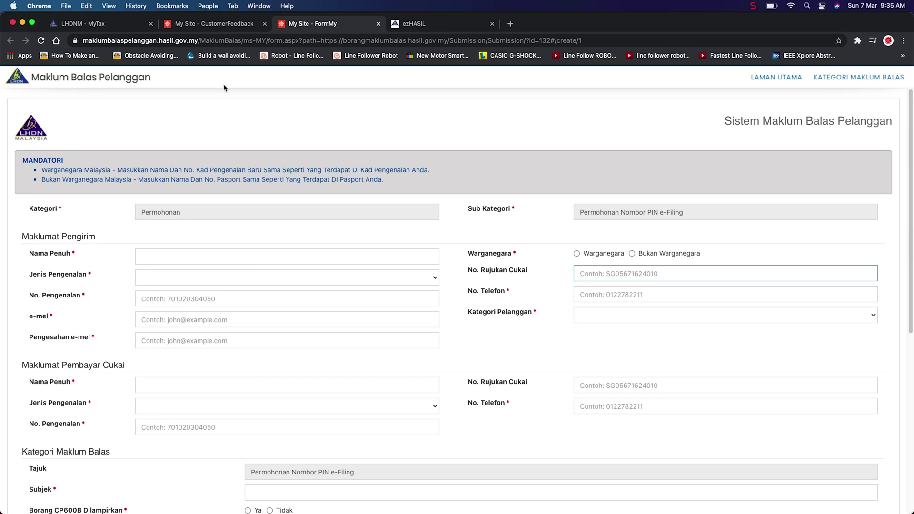
click(224, 21)
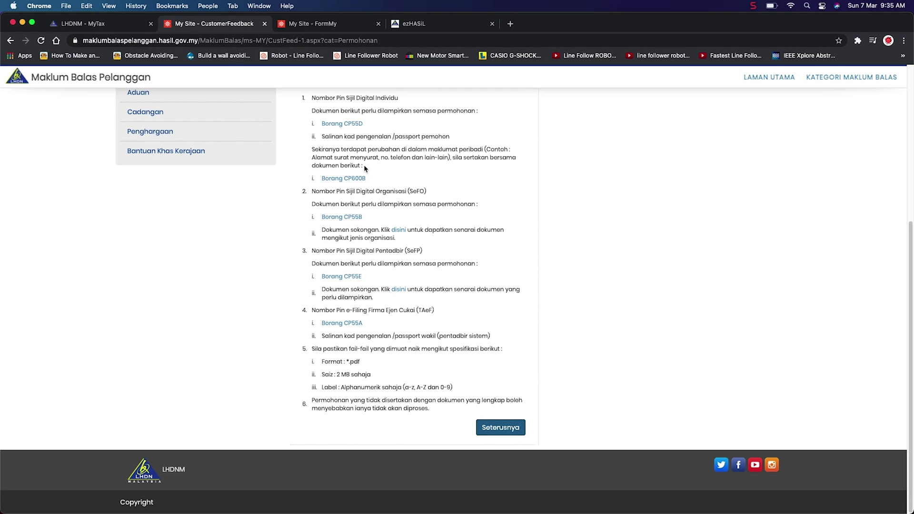
click(331, 24)
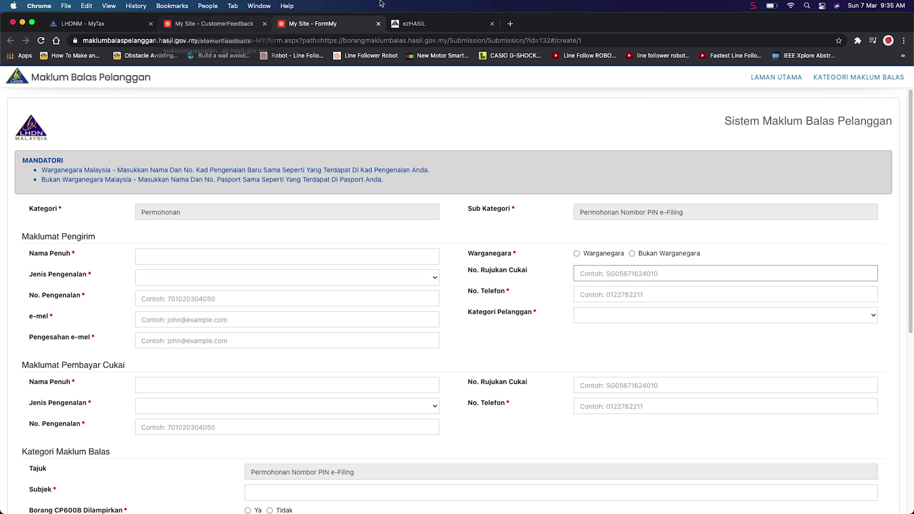
Show the ezHASiL Login Kali Pertama page and examine its PIN and identification number fields
click(429, 24)
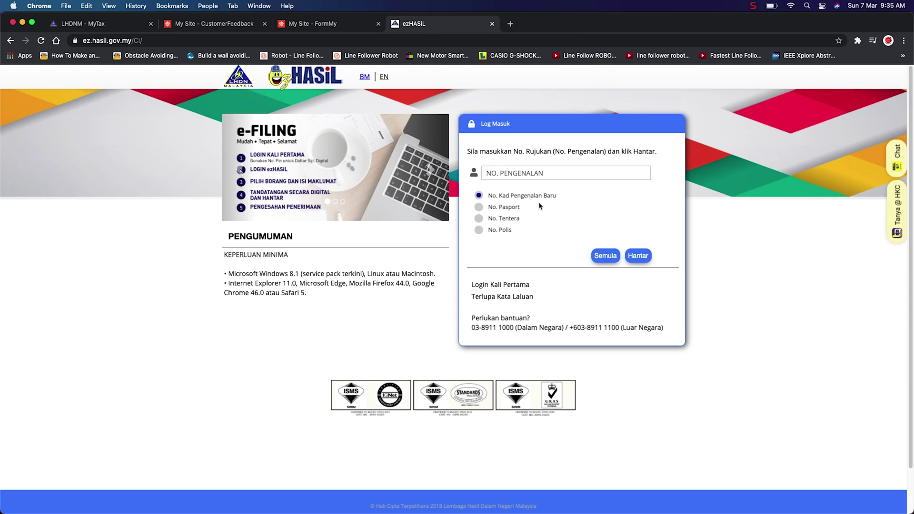
click(504, 285)
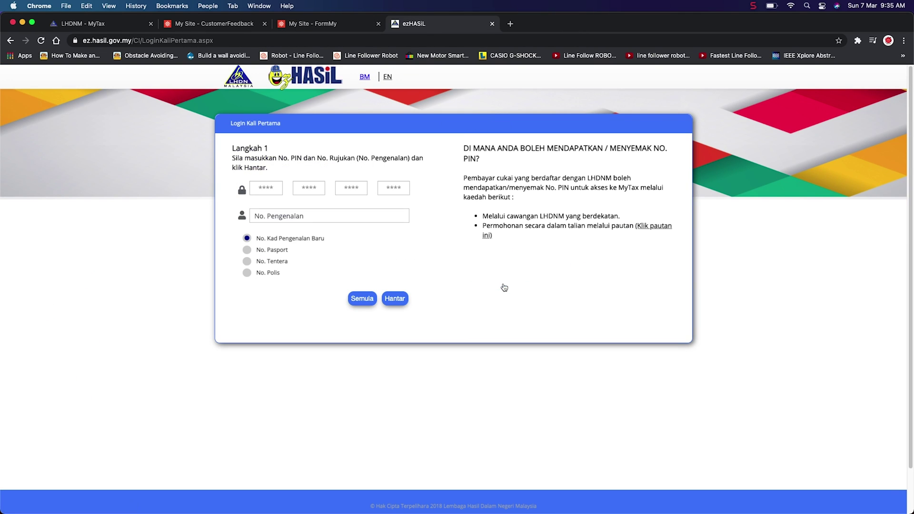
click(273, 191)
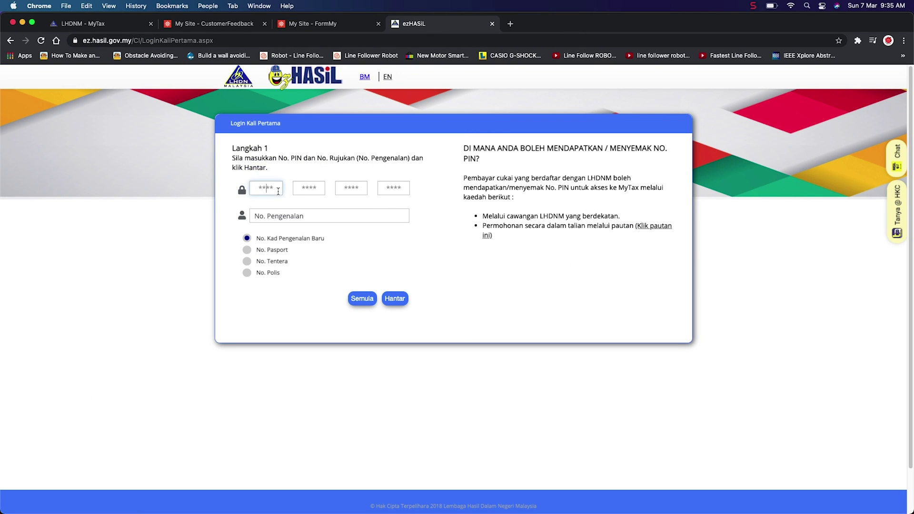
click(314, 219)
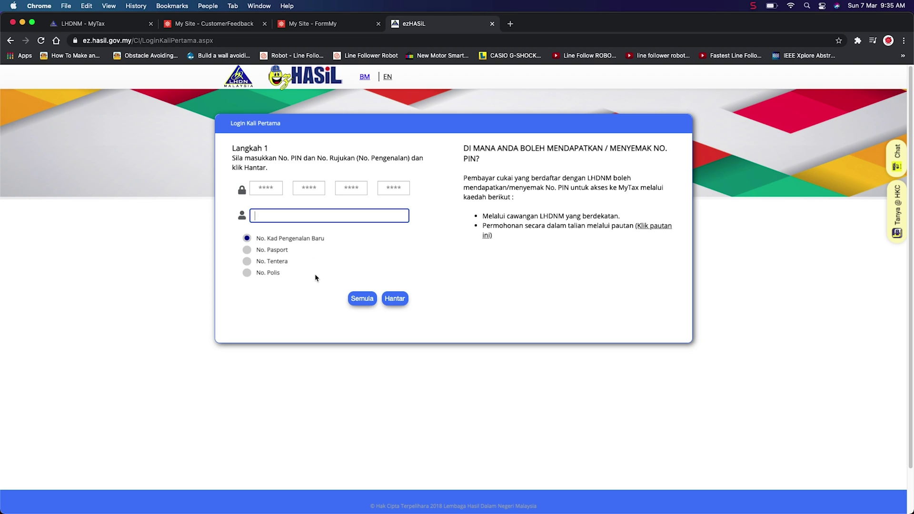
click(104, 217)
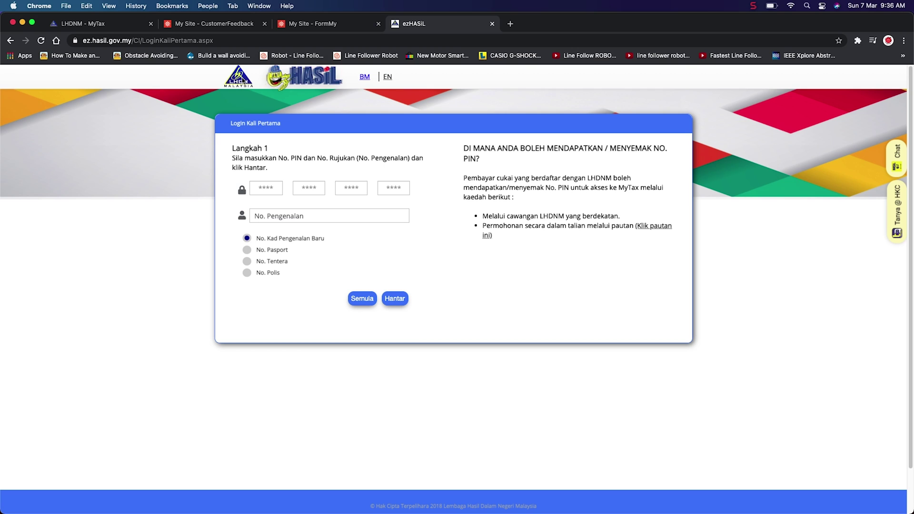
Search the web for ezhasil and open the ezHASiL login site from the results
click(427, 41)
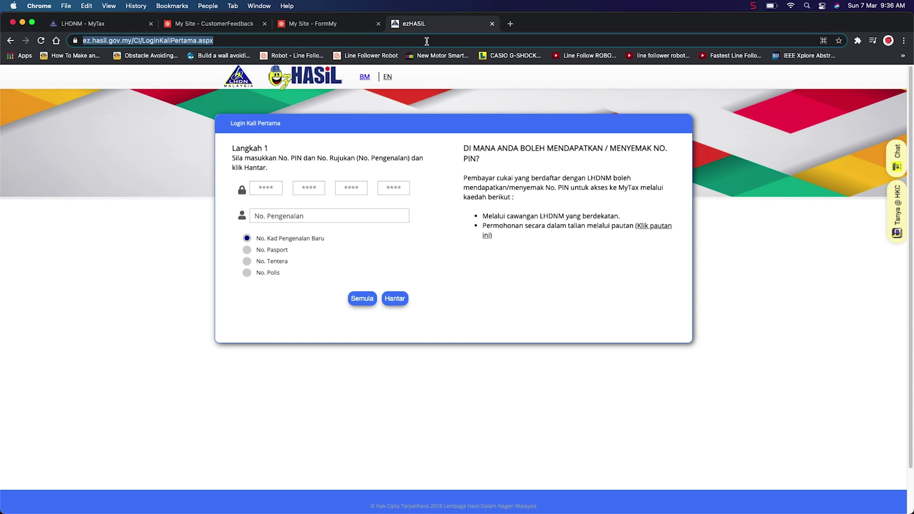
text(ezha)
key(Return)
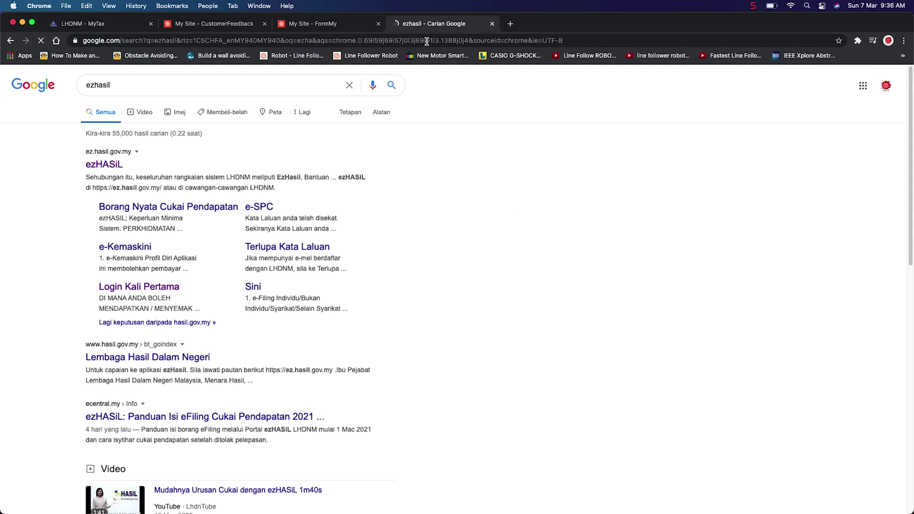
click(98, 166)
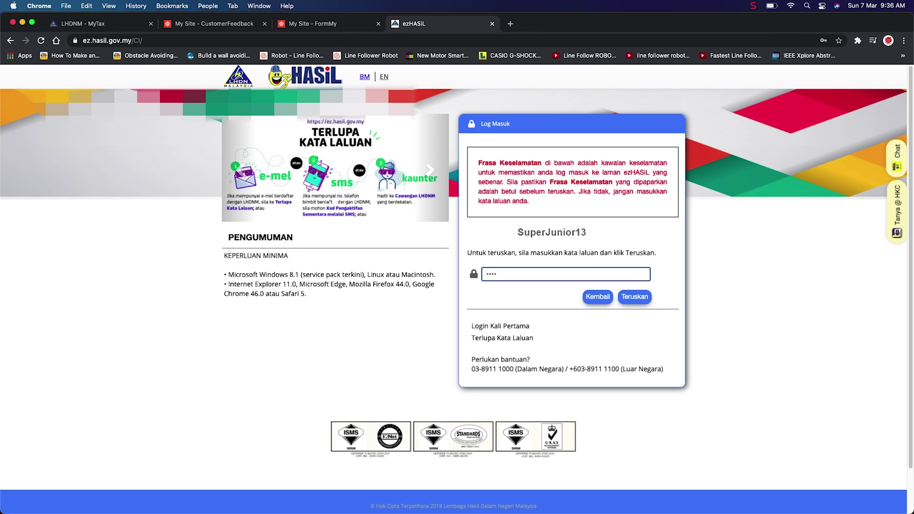
Enter the account password on the ezHASiL login page and log in
text(***)
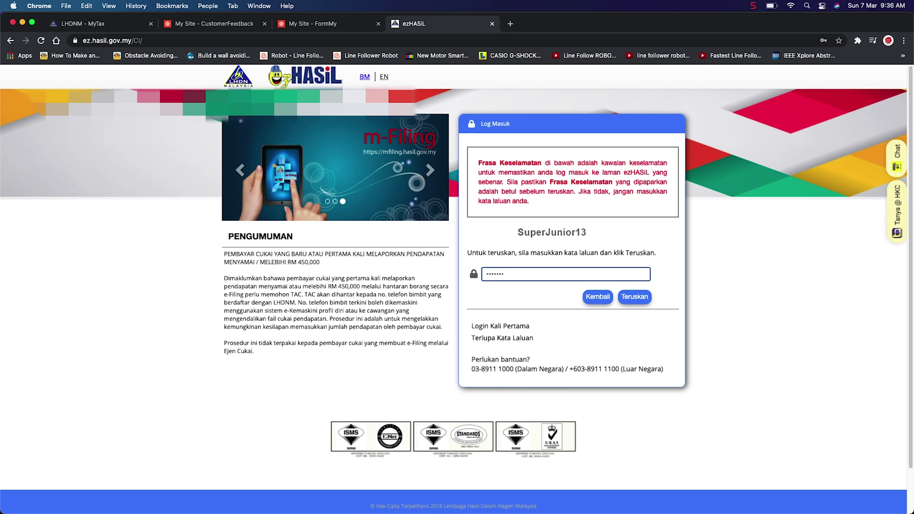
text(**)
click(631, 299)
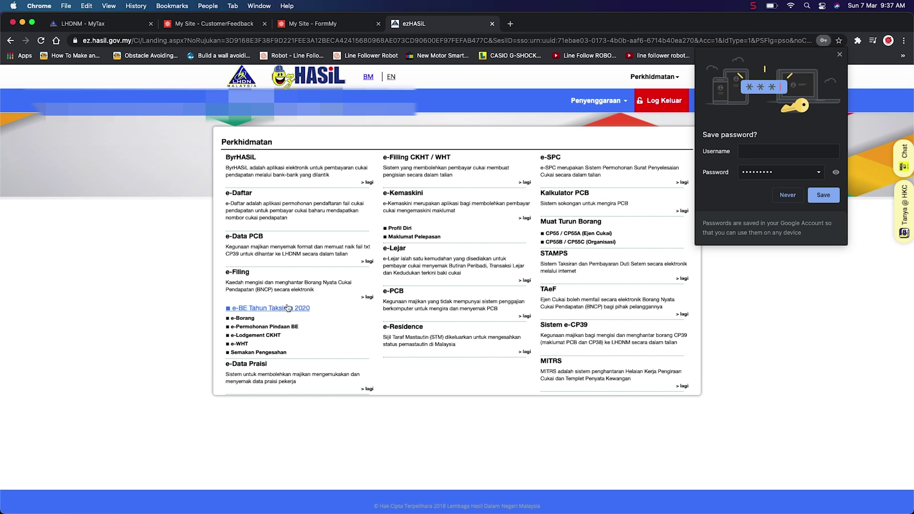
Open the e-BE Tahun Taksiran 2020 form and review the Profil Individu and spouse details
click(250, 309)
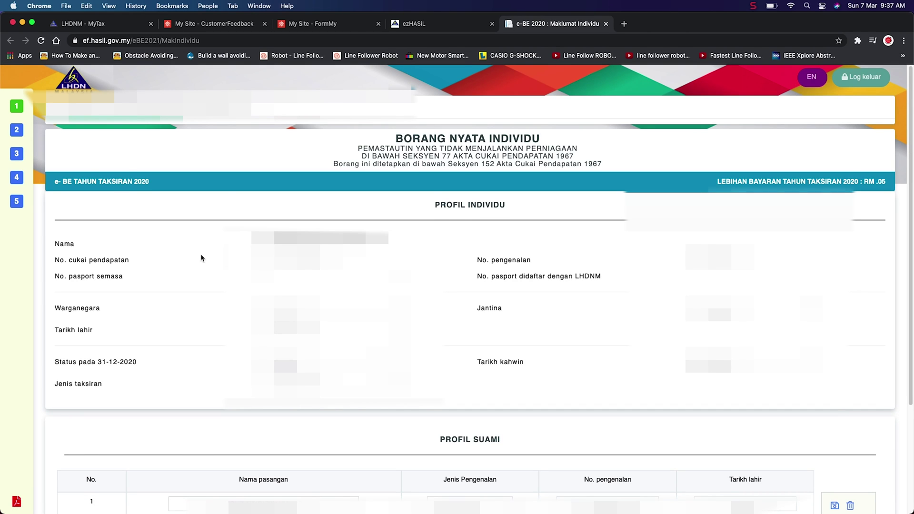
scroll(201, 260, down, 3)
scroll(216, 183, down, 2)
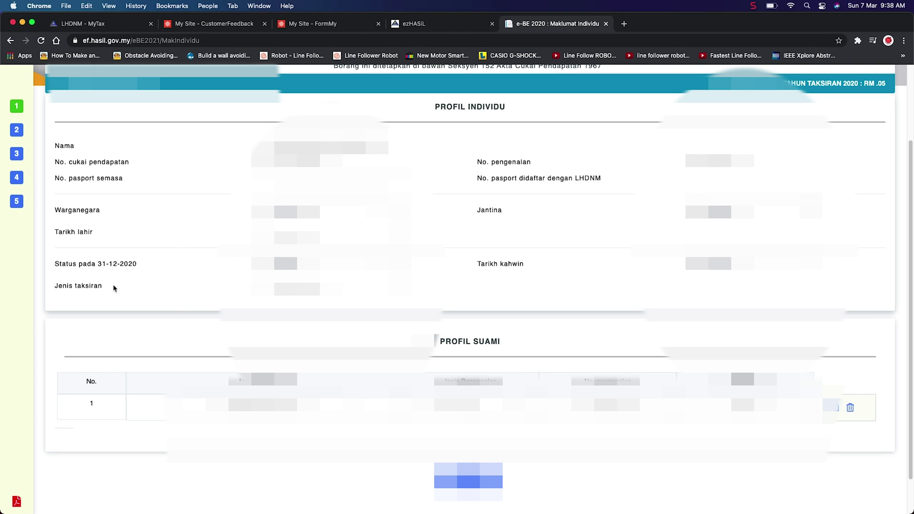
Choose the Jenis taksiran option under Profil Individu and continue to the Profil Lain page
click(352, 289)
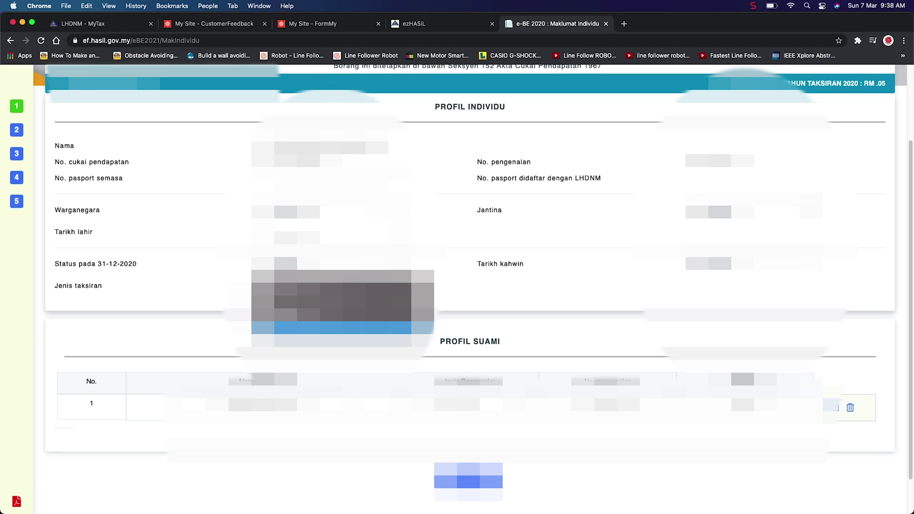
click(222, 250)
click(332, 285)
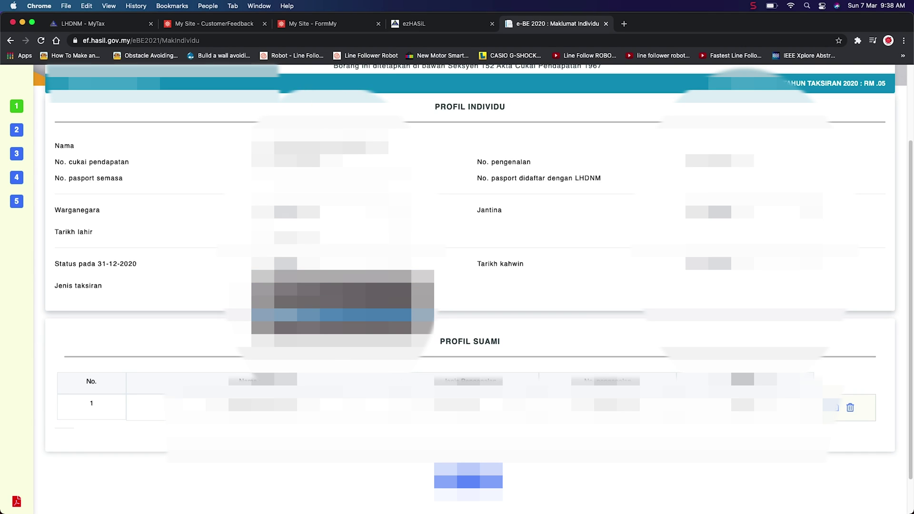
click(342, 314)
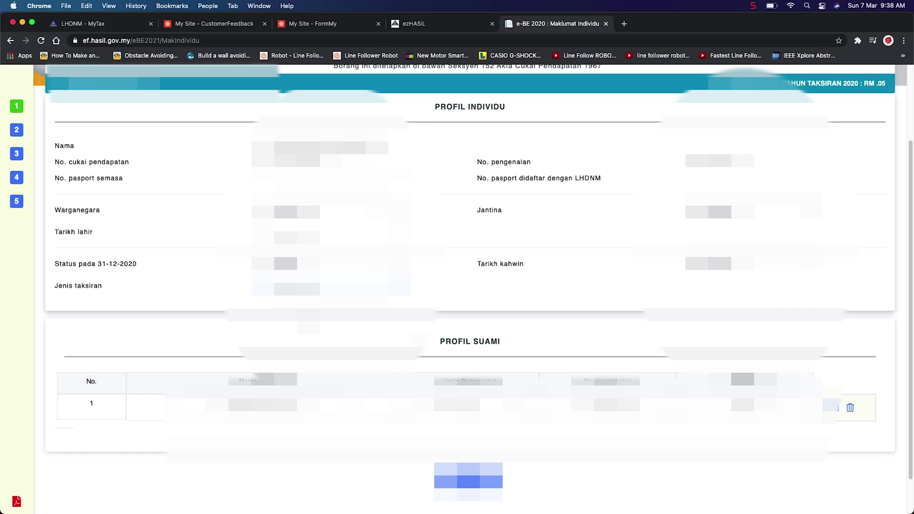
click(469, 482)
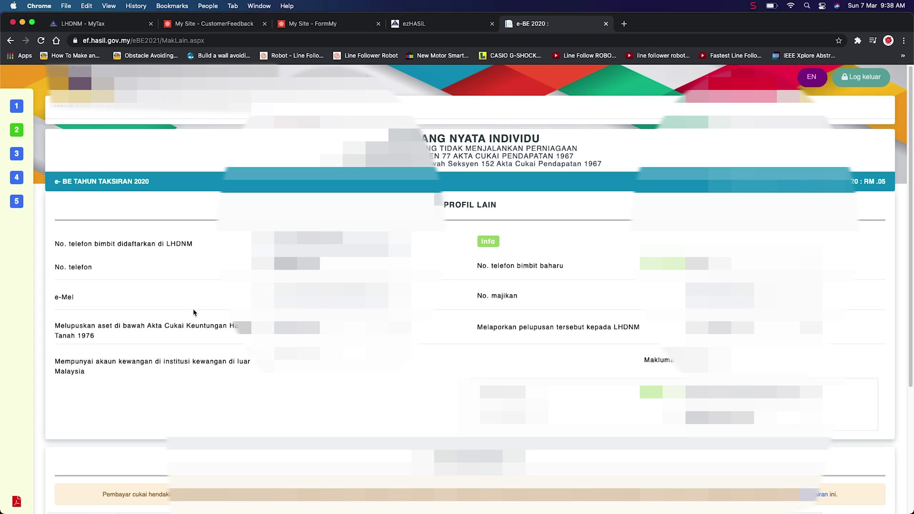
Answer the Profil Lain questions about disposing of assets under the property gains tax act and holding financial accounts outside Malaysia
drag(55, 325, 143, 332)
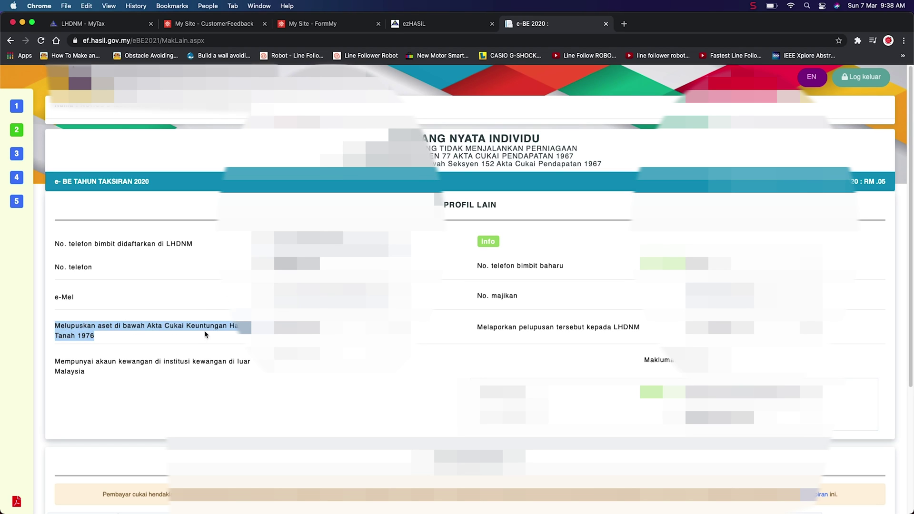
click(295, 328)
click(328, 340)
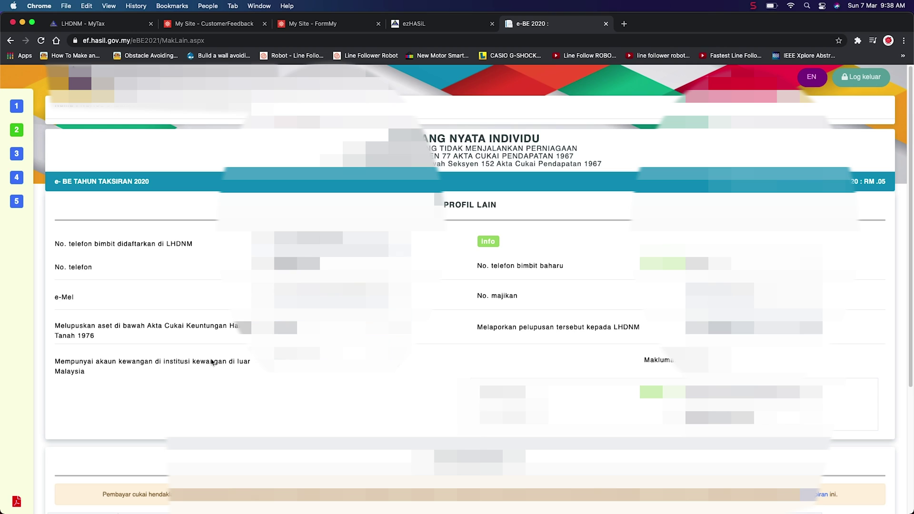
drag(54, 360, 159, 373)
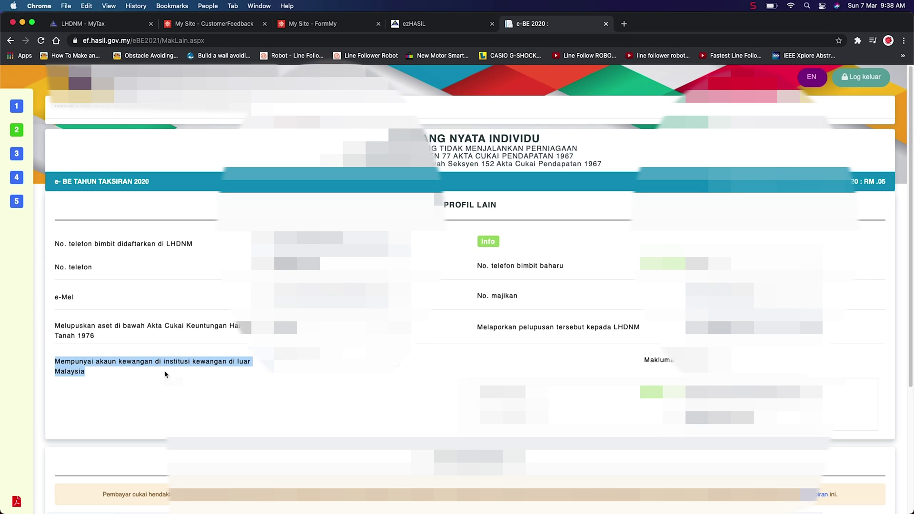
click(329, 364)
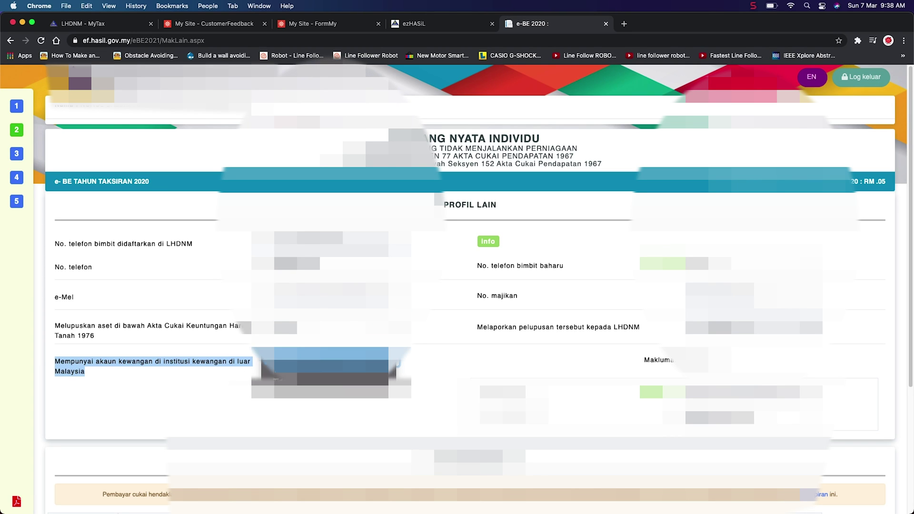
click(309, 380)
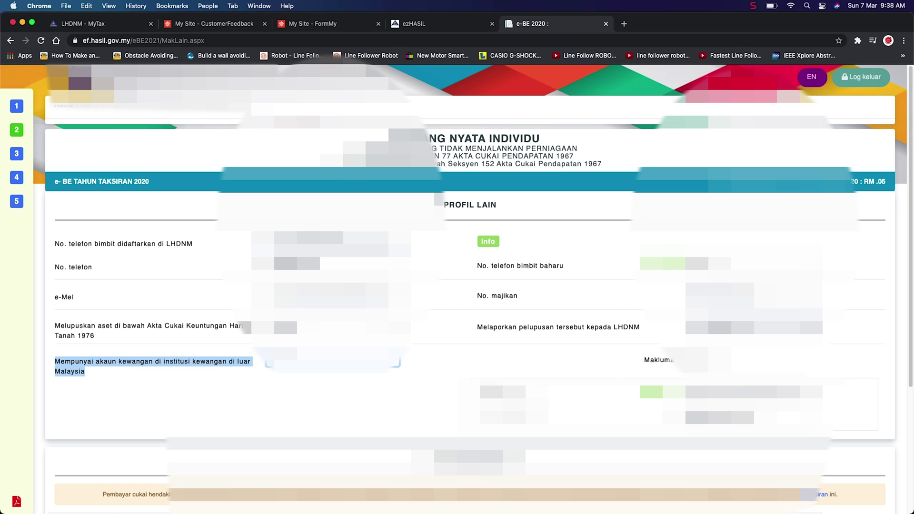
Check the bank details and the Tuntutan Insentif section, and continue to the Pendapatan page
drag(612, 355, 839, 399)
click(744, 367)
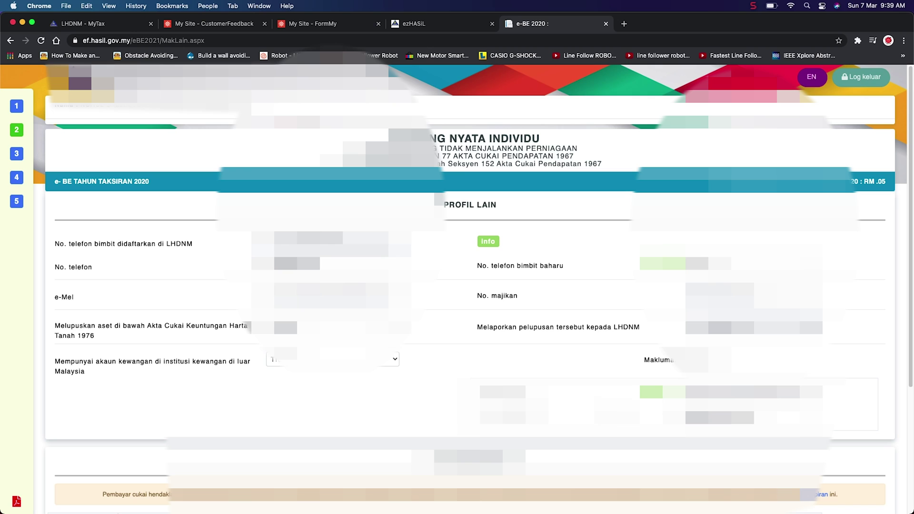
scroll(470, 286, down, 4)
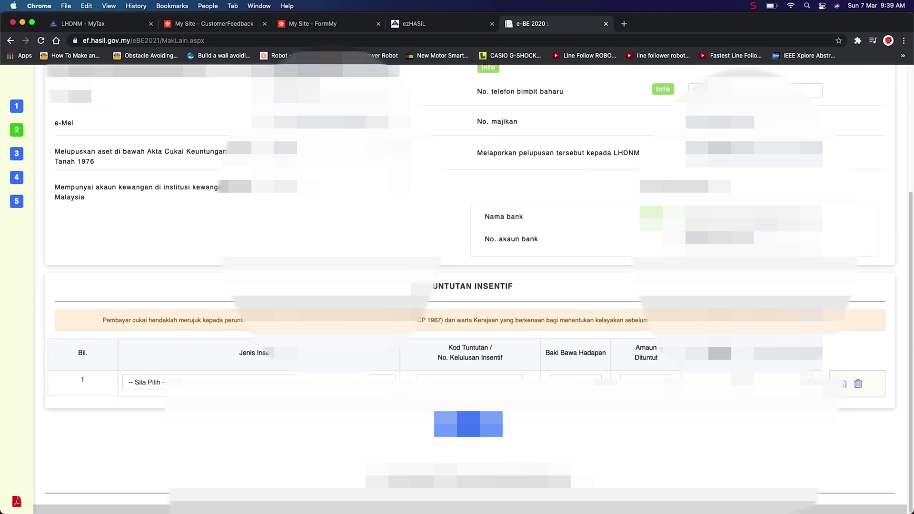
click(468, 425)
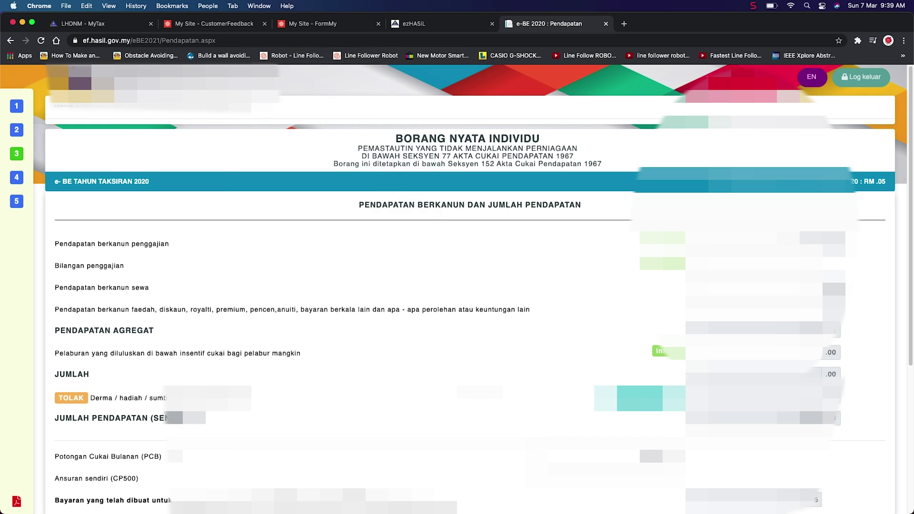
Review the statutory income, total income and tax payment fields on the Pendapatan page
scroll(466, 379, down, 1)
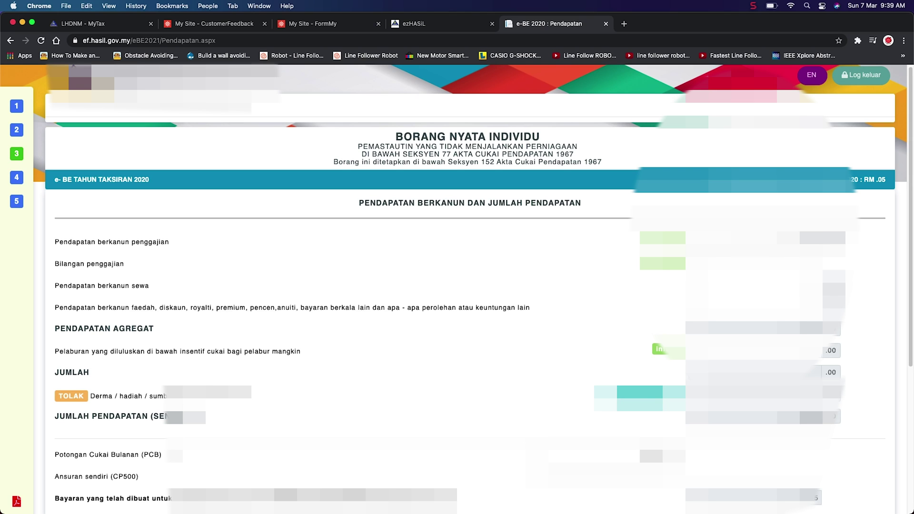
scroll(467, 286, down, 5)
scroll(466, 285, up, 5)
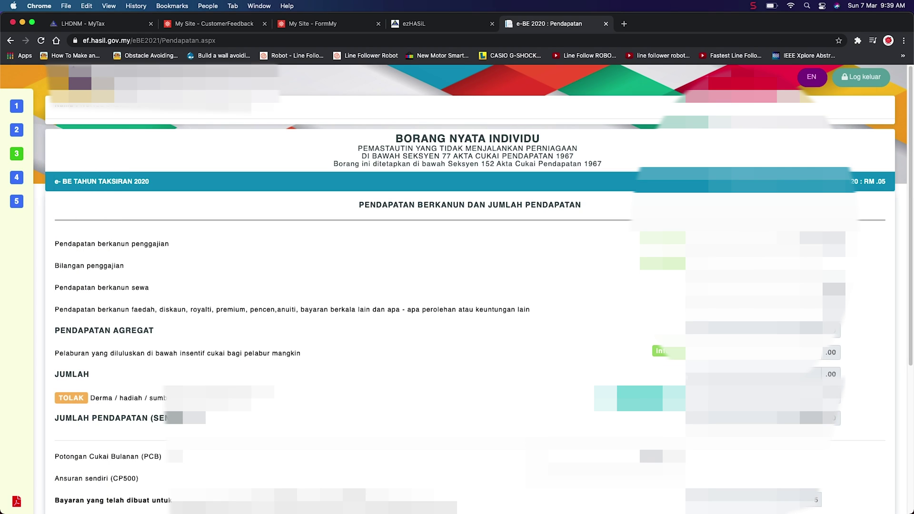
drag(54, 419, 205, 419)
click(212, 419)
Open the EA form PDF in Preview and examine its employment income, deductions and EPF contribution sections
mouse_move(365, 510)
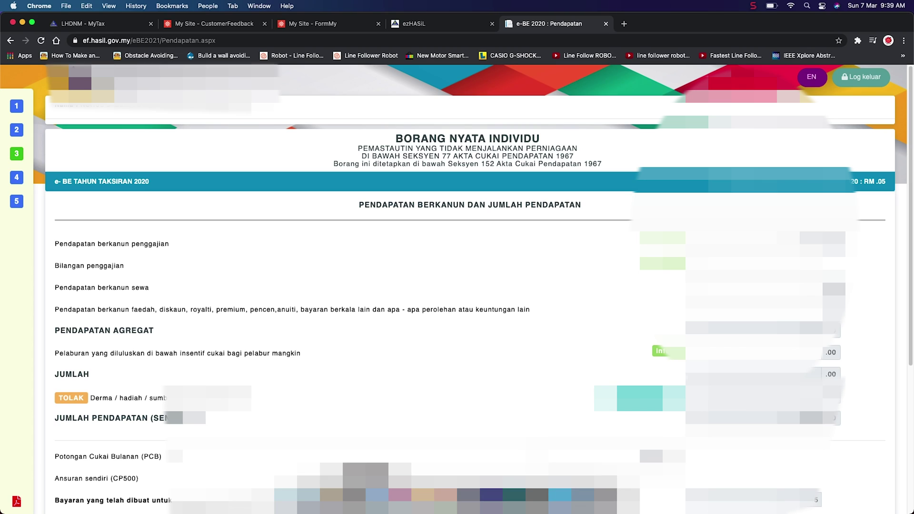
mouse_move(913, 512)
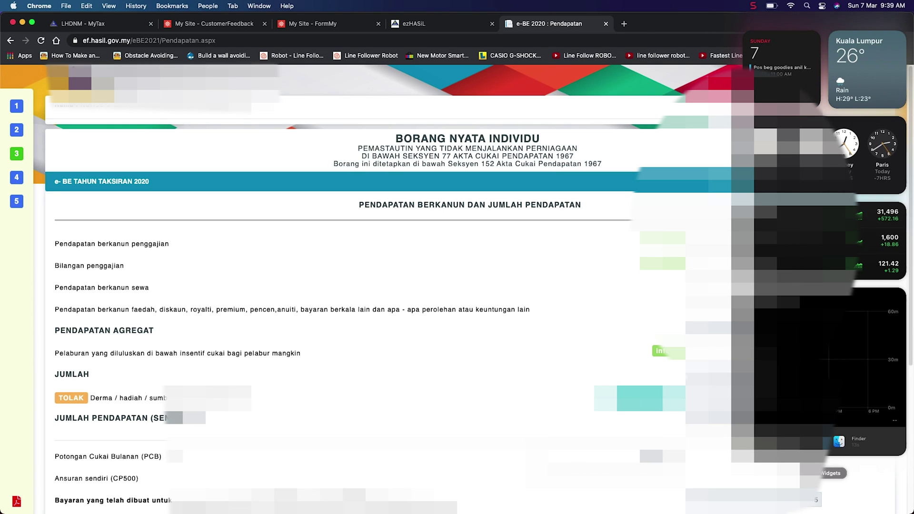
click(609, 245)
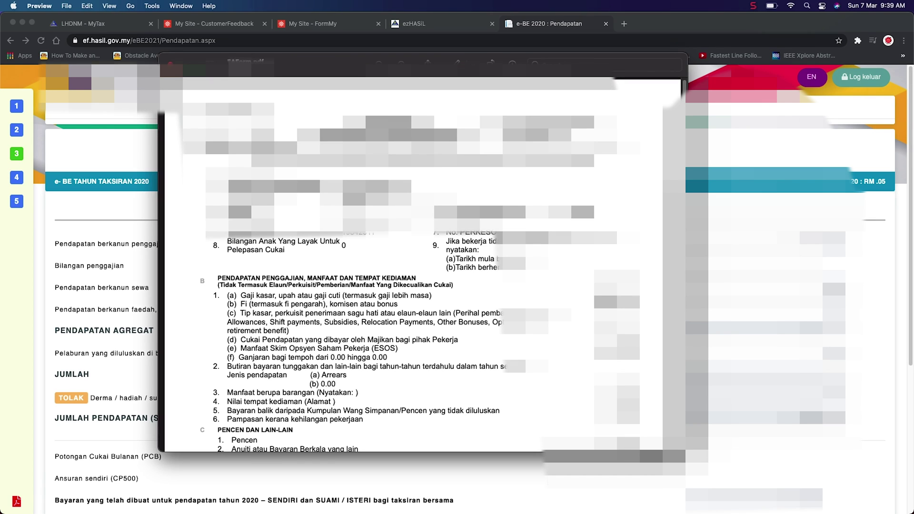
scroll(423, 264, down, 10)
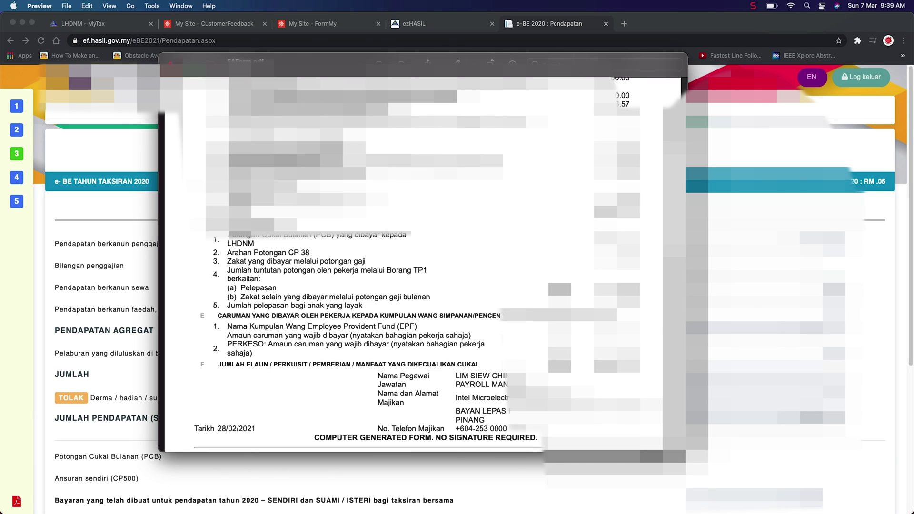
Examine the employment income section and the JUMLAH total row of the EA form
scroll(424, 265, up, 5)
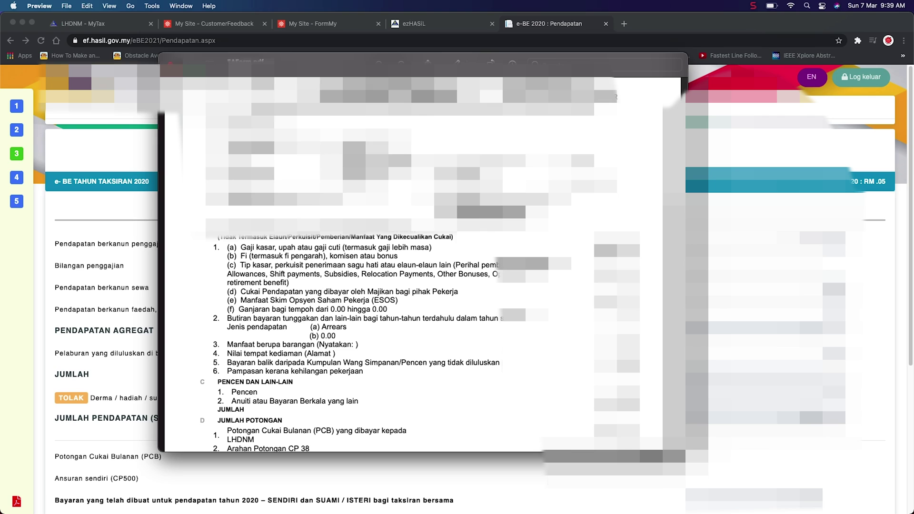
scroll(424, 264, down, 1)
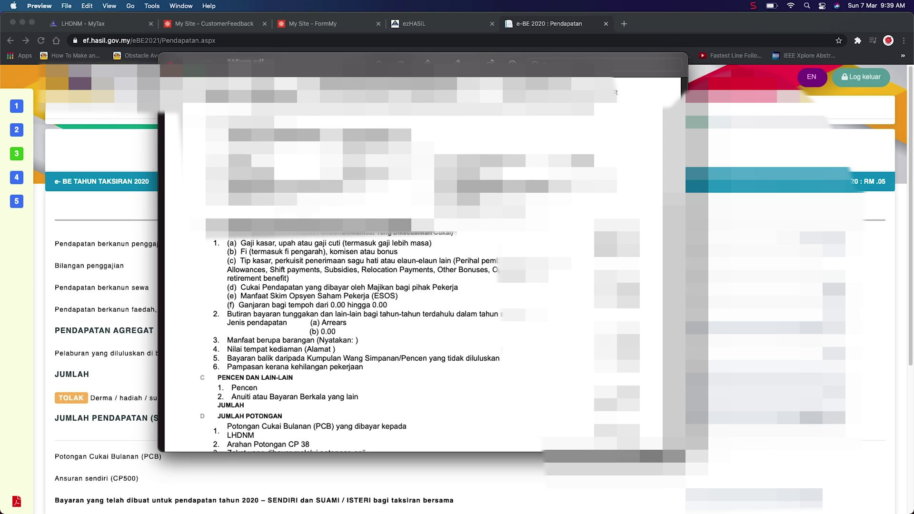
drag(219, 228, 457, 235)
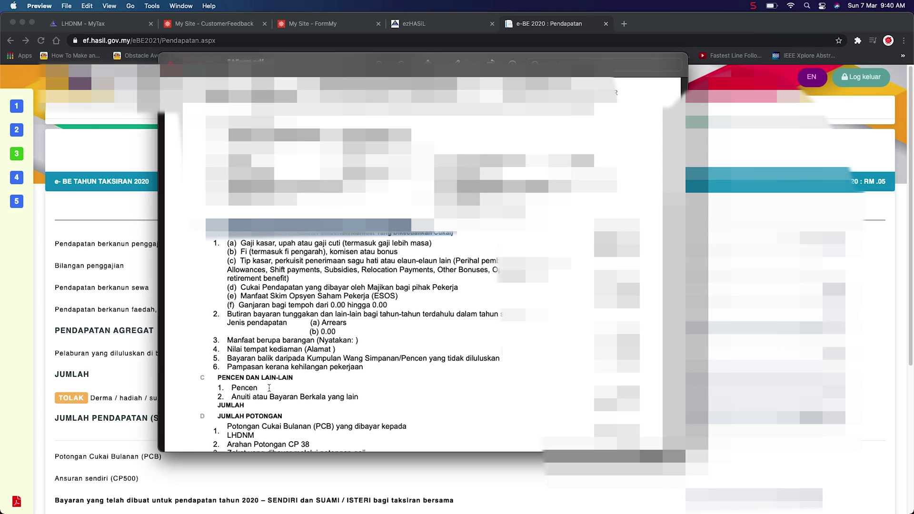
drag(214, 402, 463, 405)
drag(600, 405, 628, 405)
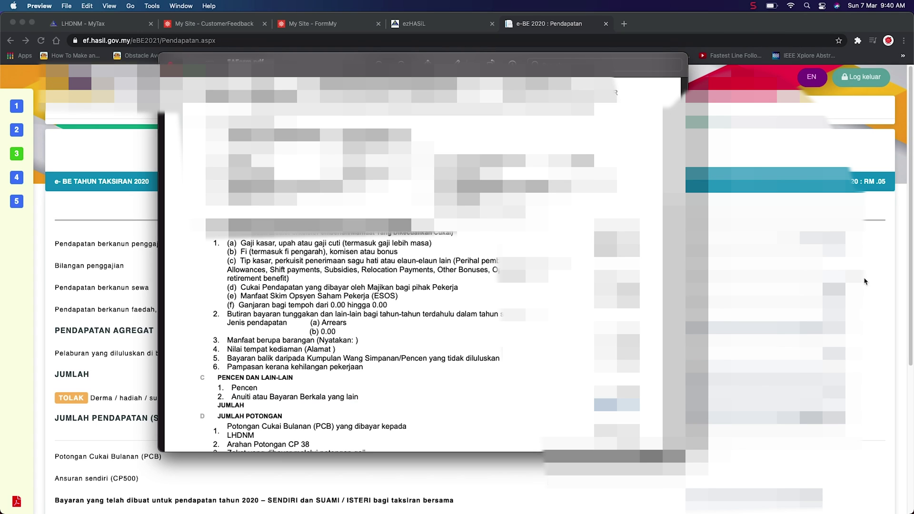
Compare the Potongan Cukai Bulanan (PCB) field on the e-BE Pendapatan page in Chrome with the PCB deduction in the EA form in Preview
key(super+Tab)
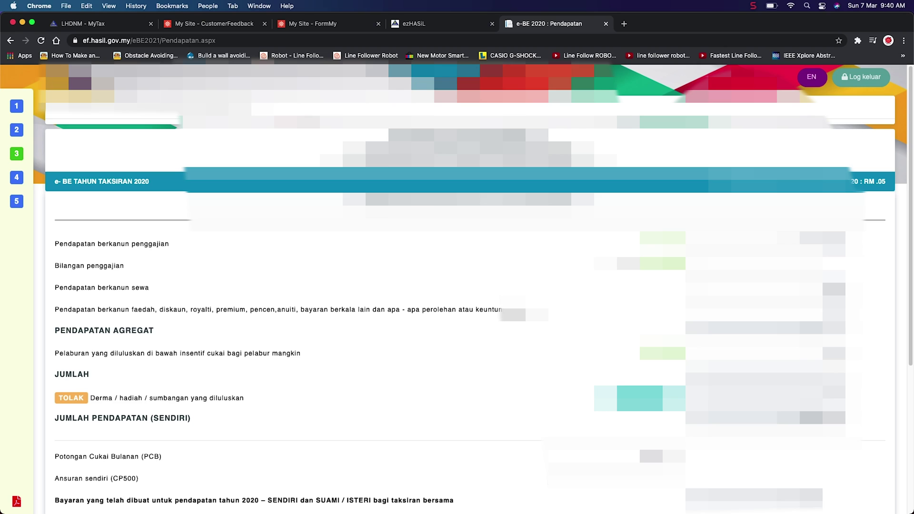
scroll(628, 264, down, 1)
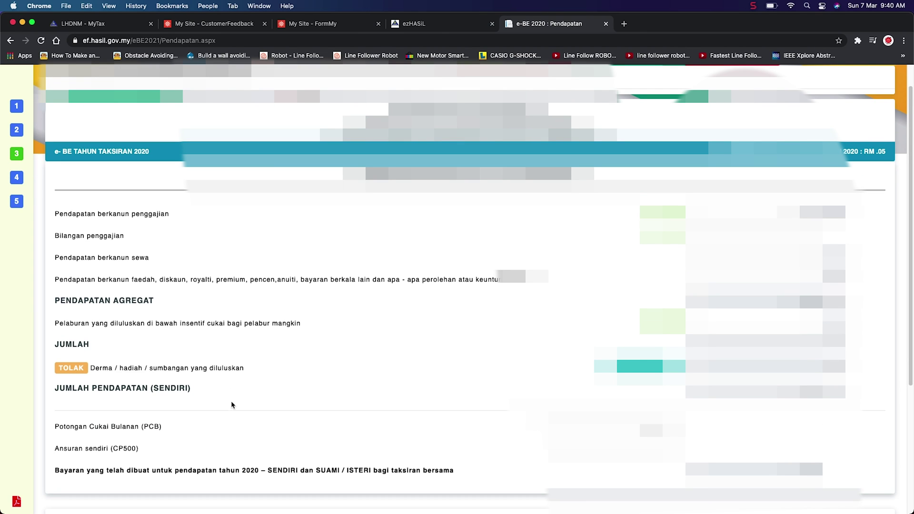
drag(163, 426, 54, 427)
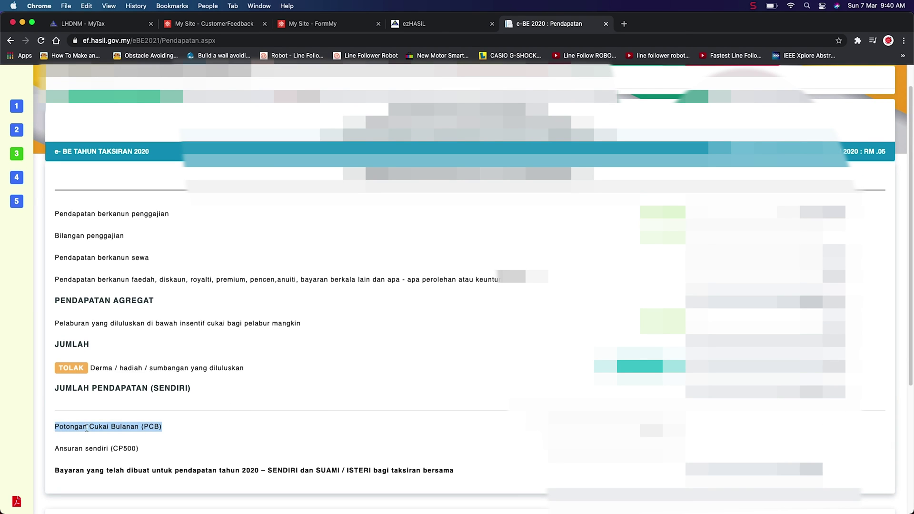
click(249, 434)
mouse_move(405, 500)
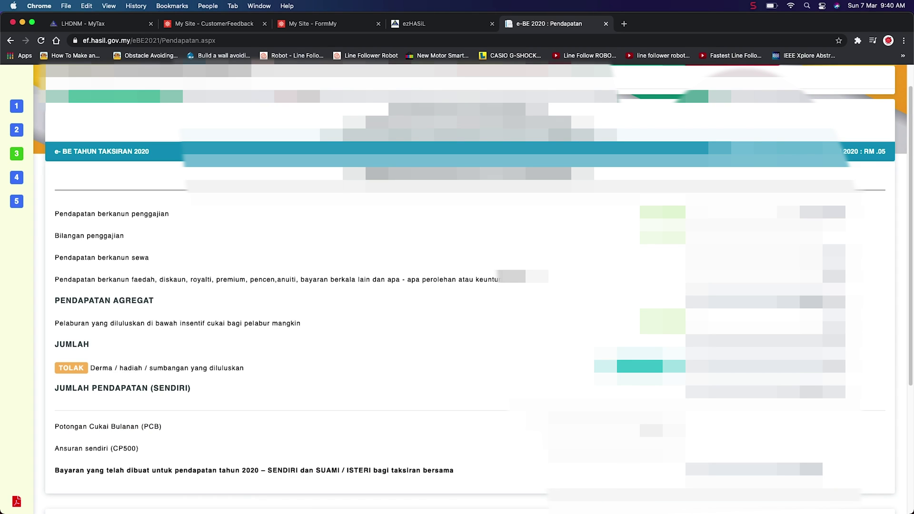
key(super+Tab)
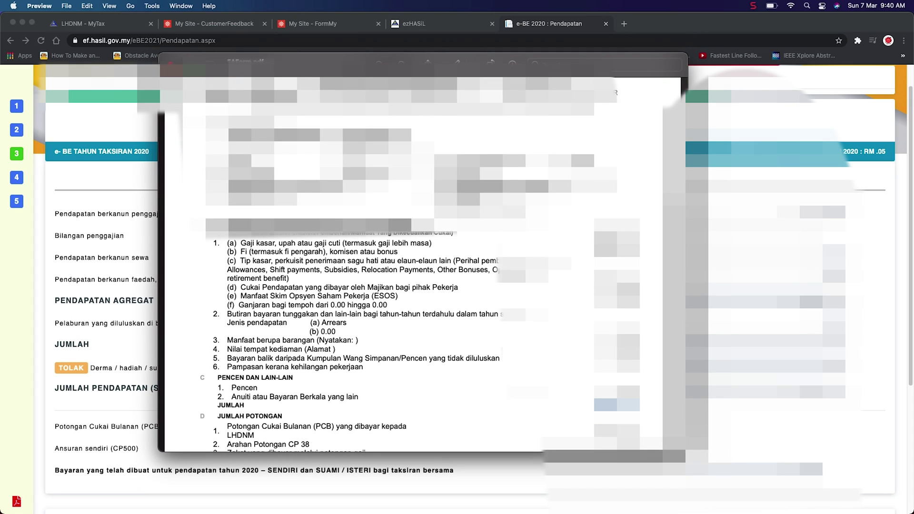
scroll(378, 386, down, 2)
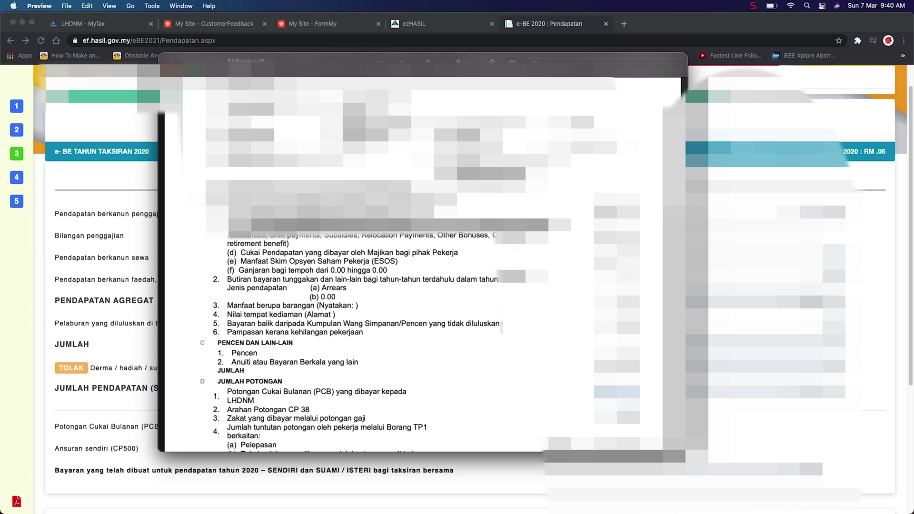
click(581, 26)
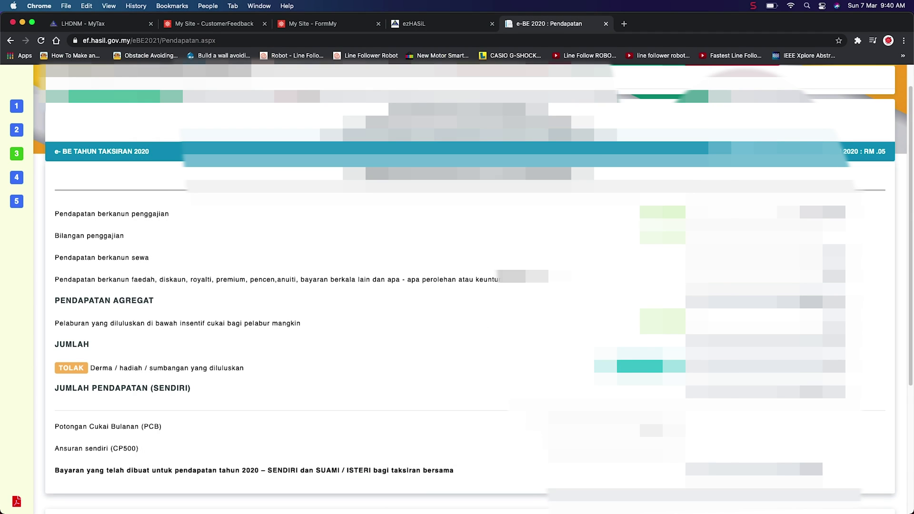
Try to continue from the Pendapatan page to the next section and dismiss the validation message
scroll(860, 400, down, 5)
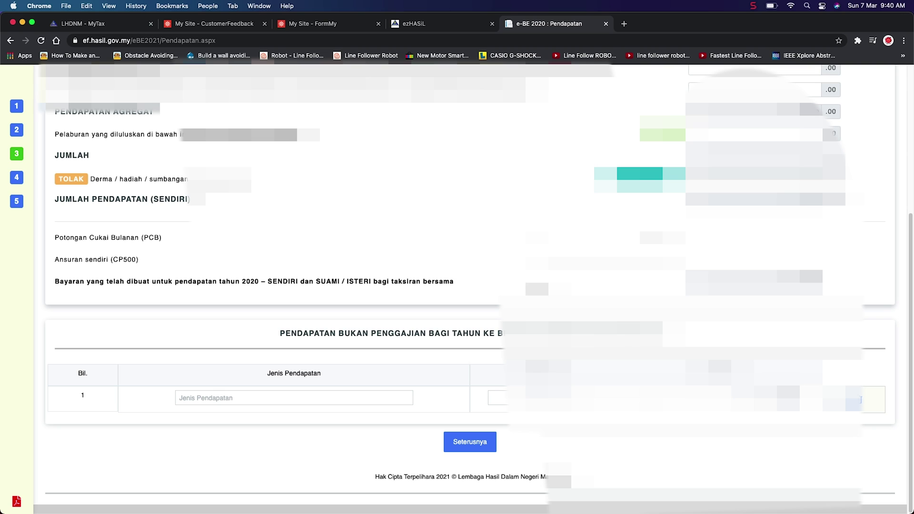
click(469, 443)
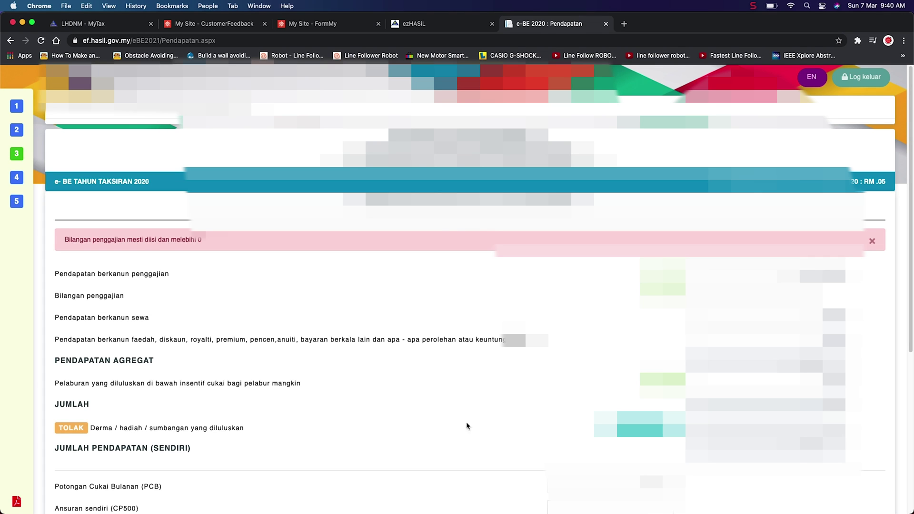
scroll(463, 393, down, 1)
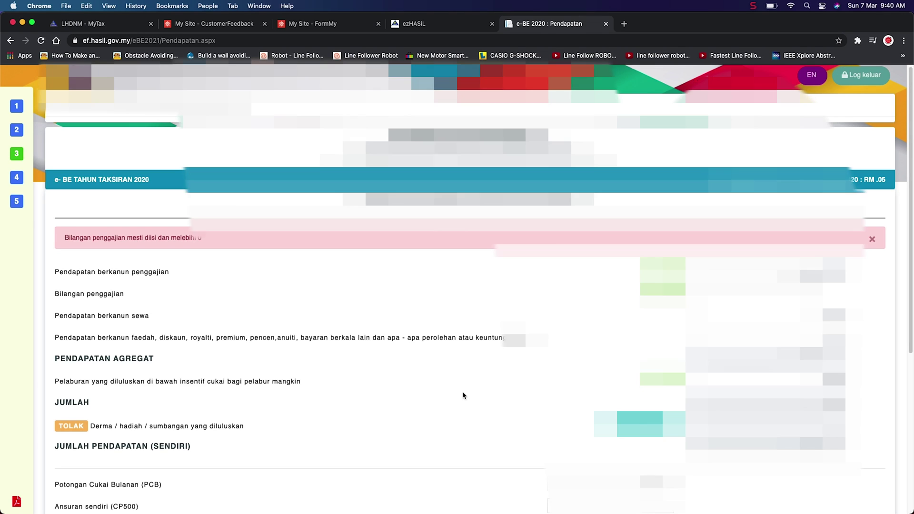
click(872, 241)
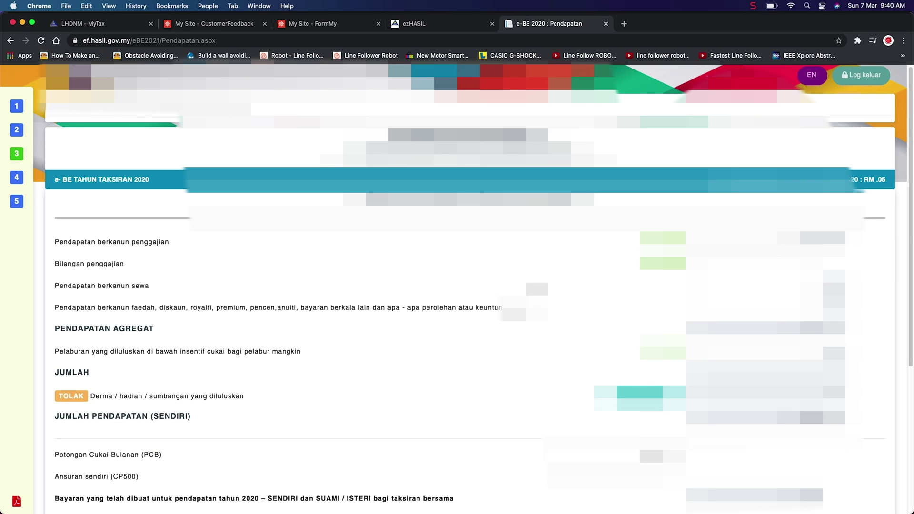
Fill in the number of employments (Bilangan penggajian) and continue to the Pelepasan page
click(757, 264)
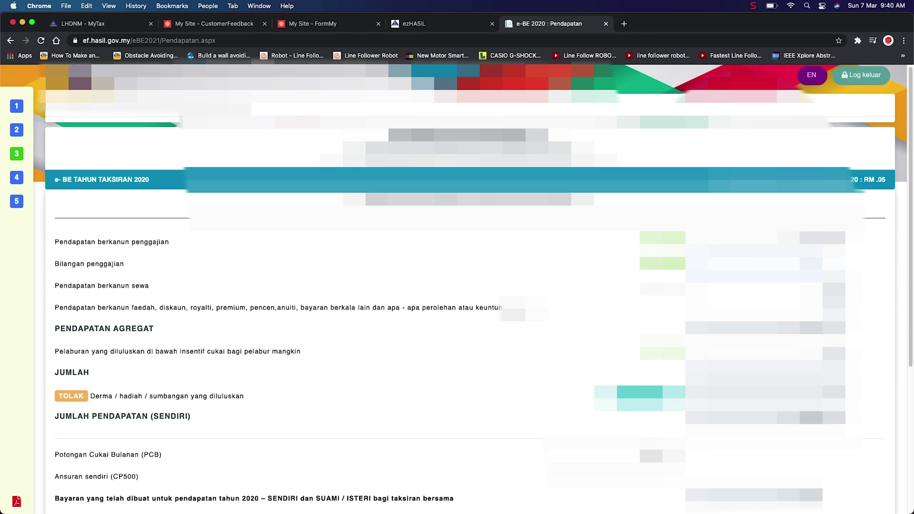
drag(123, 264, 96, 273)
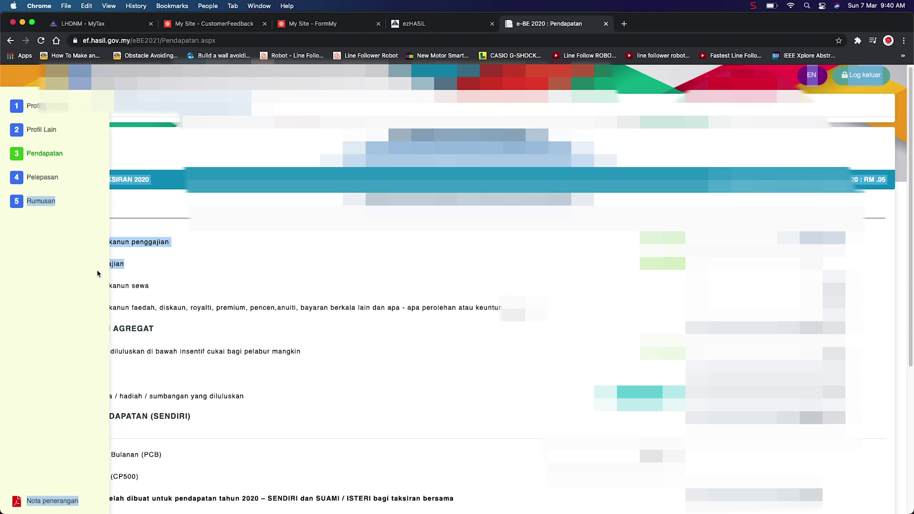
scroll(342, 342, down, 5)
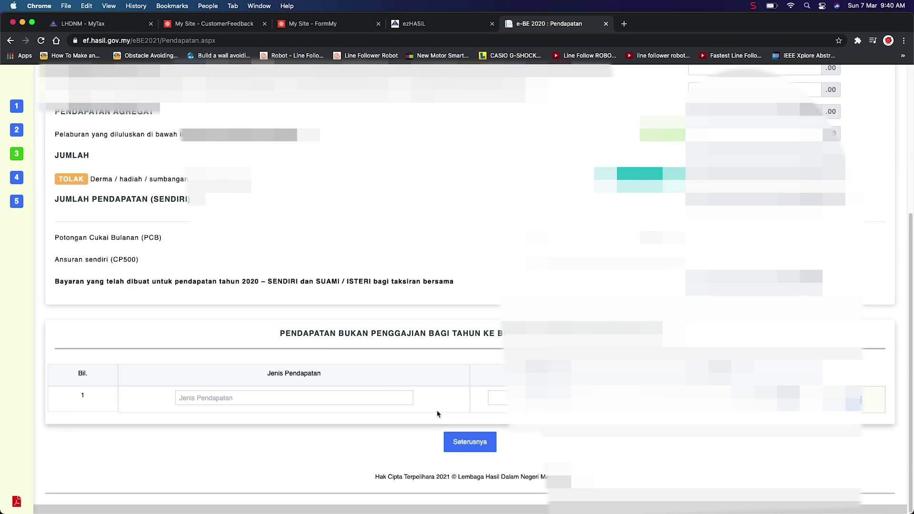
click(461, 442)
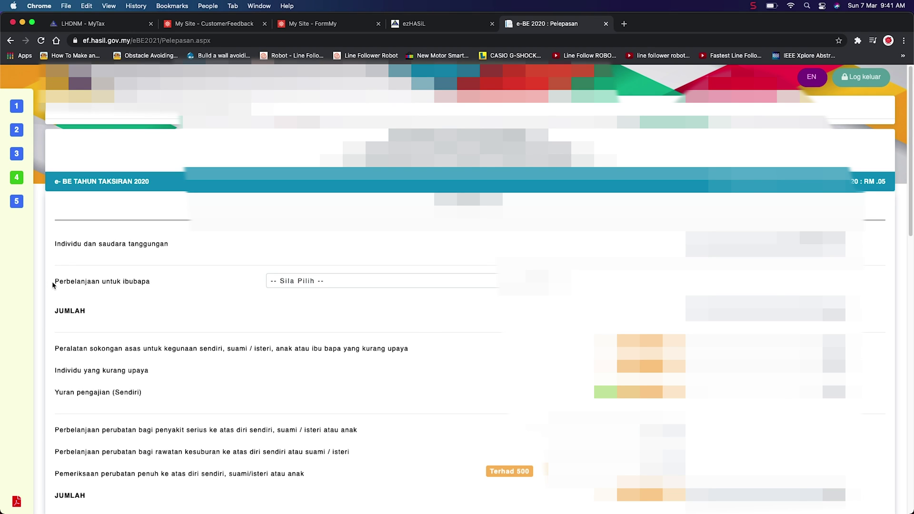
Choose Ibu Bapa as the relief type for Perbelanjaan untuk ibubapa
drag(59, 282, 152, 289)
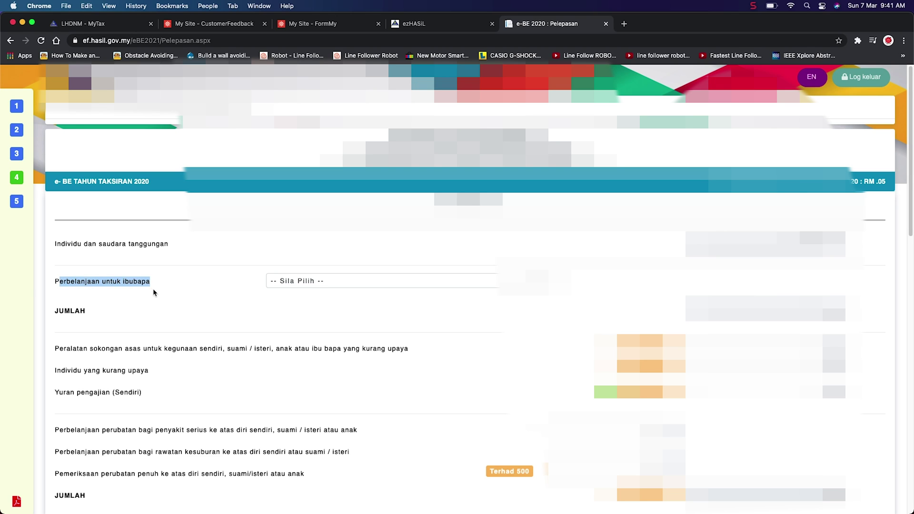
click(161, 284)
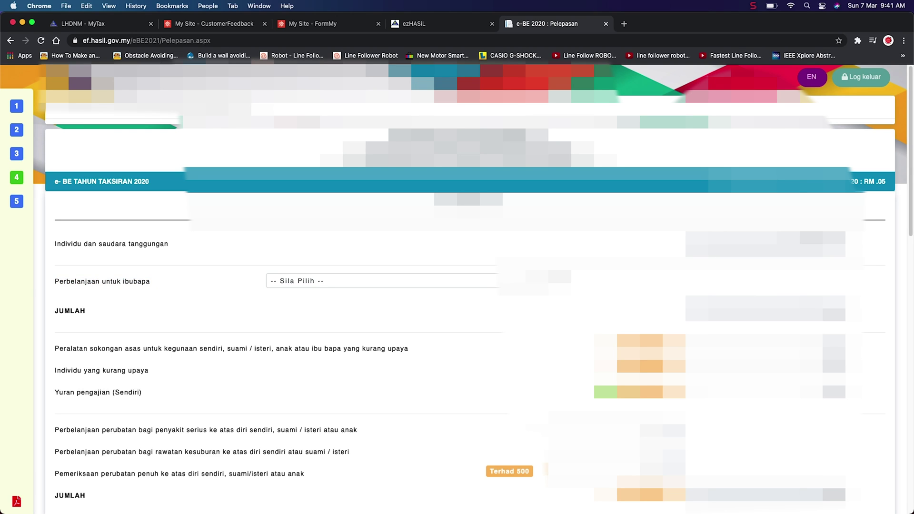
click(541, 281)
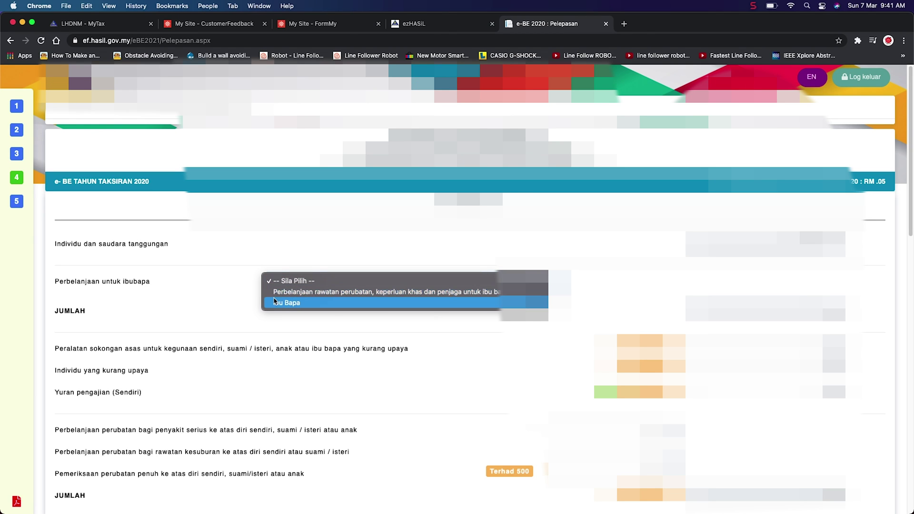
click(291, 306)
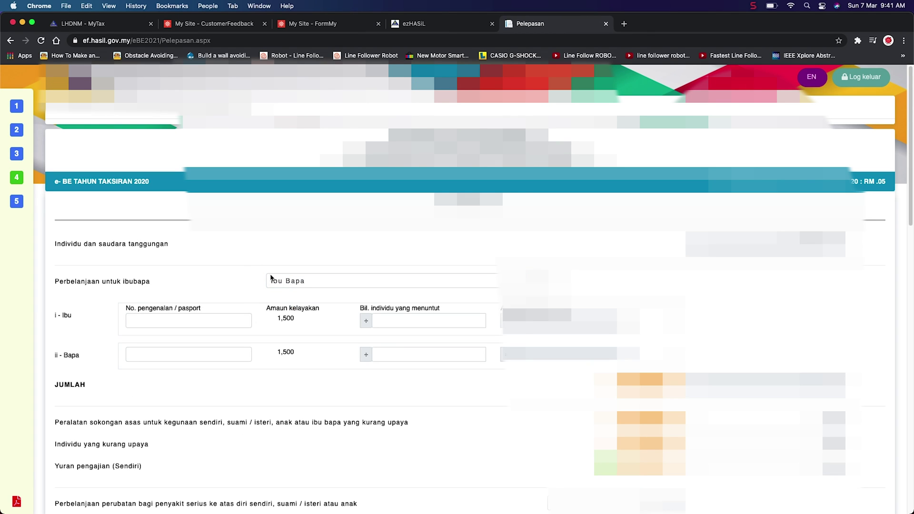
Switch the parental relief type to Perbelanjaan rawatan perubatan, keperluan khas dan penjaga untuk ibu bapa, and return it to Ibu Bapa
click(286, 282)
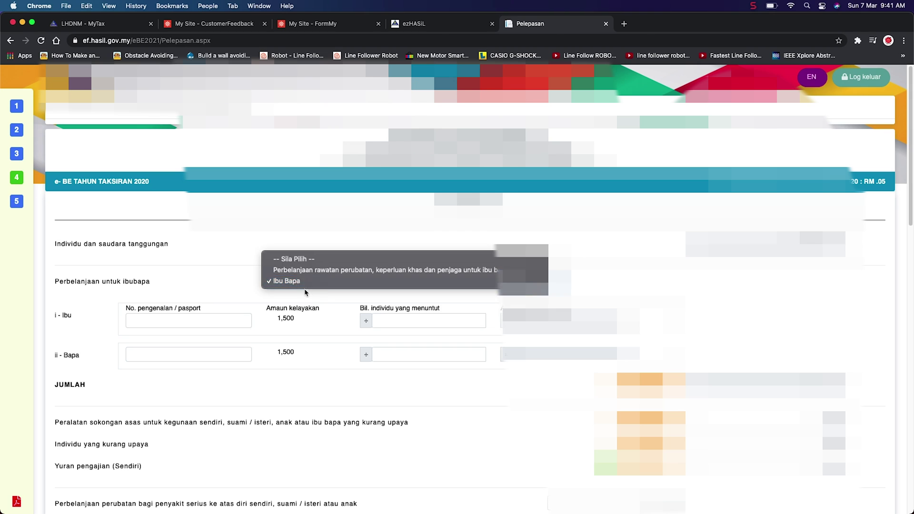
click(310, 270)
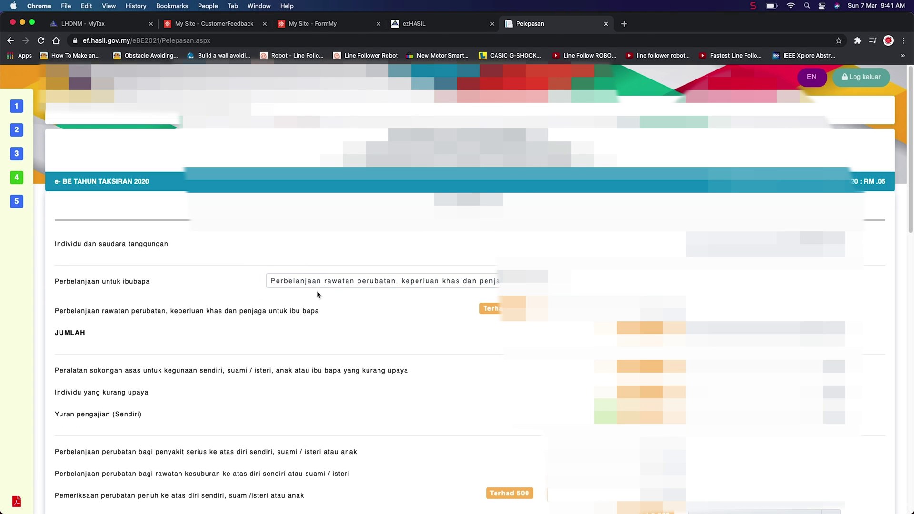
click(411, 284)
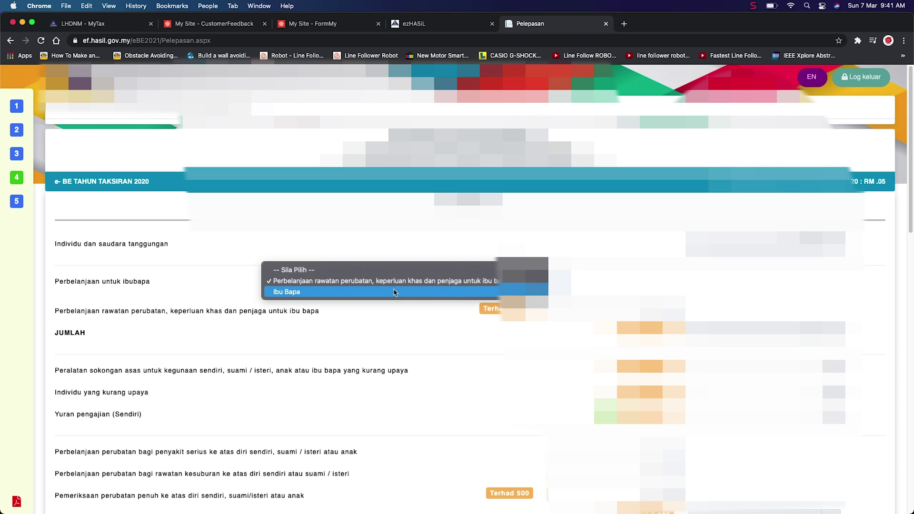
click(394, 291)
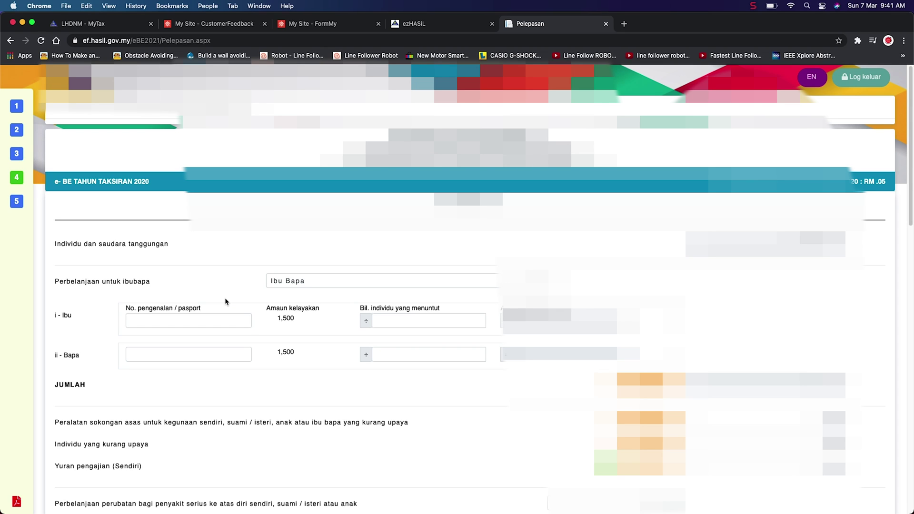
Enter 4 as the number of individuals claiming for Ibu, replace it with 1, and place the cursor in the Bapa count field
click(196, 322)
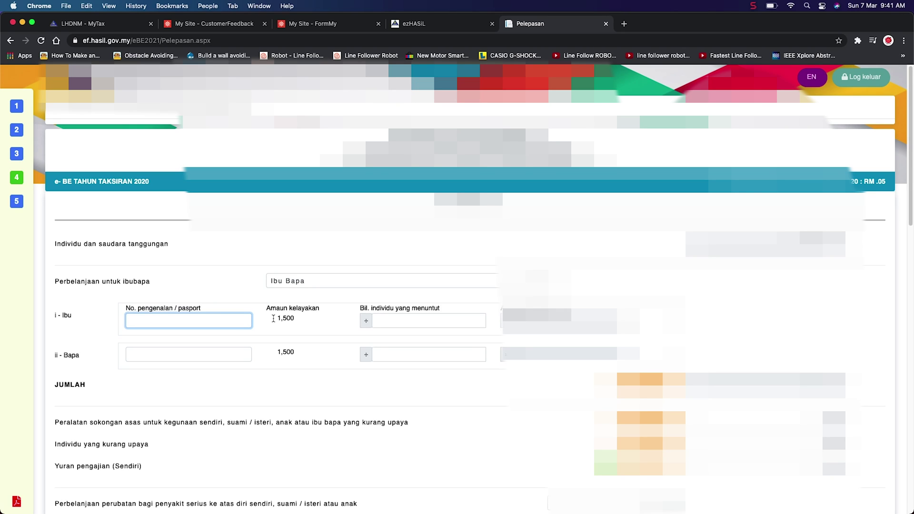
click(412, 320)
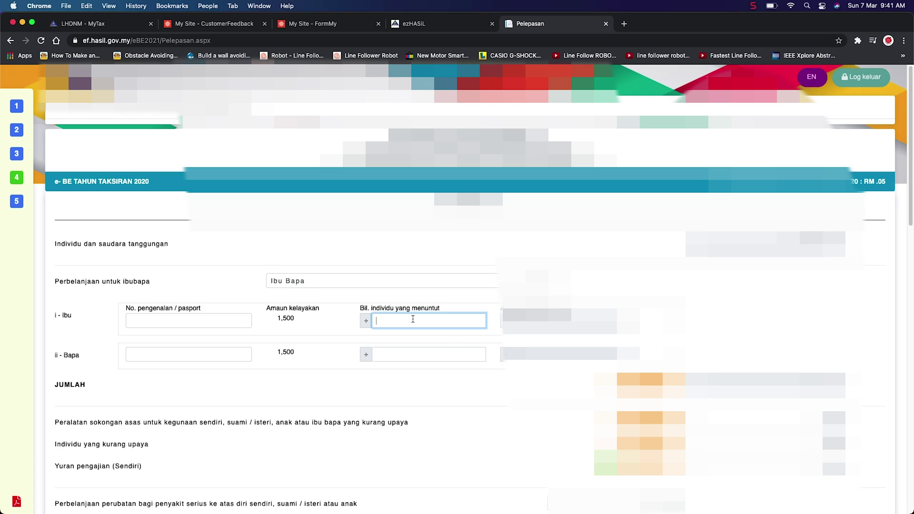
text(4)
key(Tab)
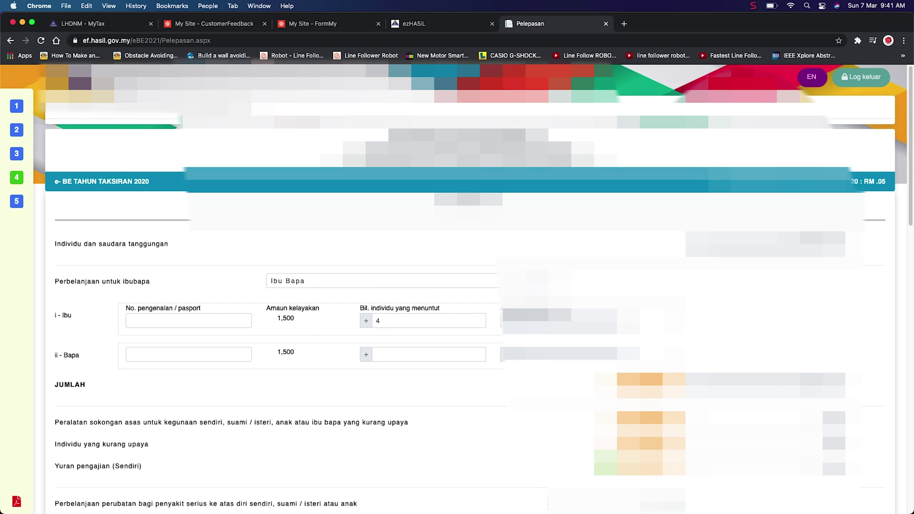
click(429, 325)
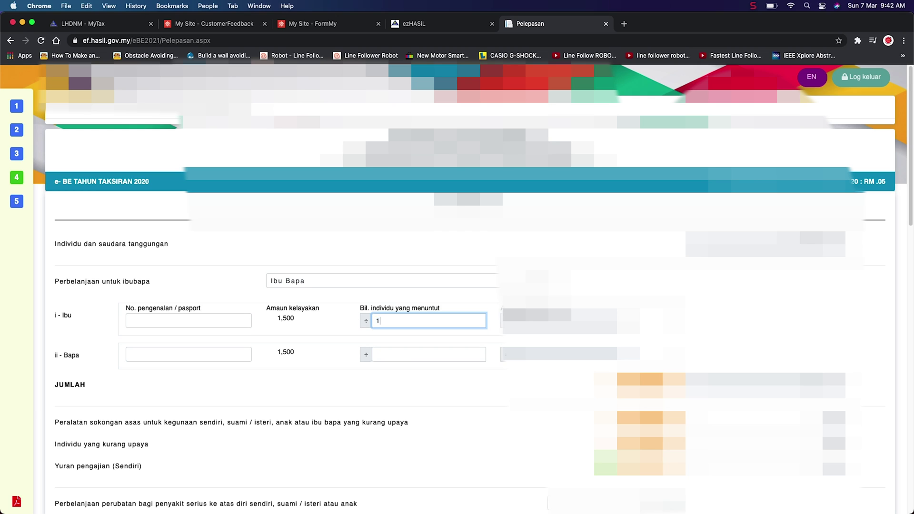
click(457, 357)
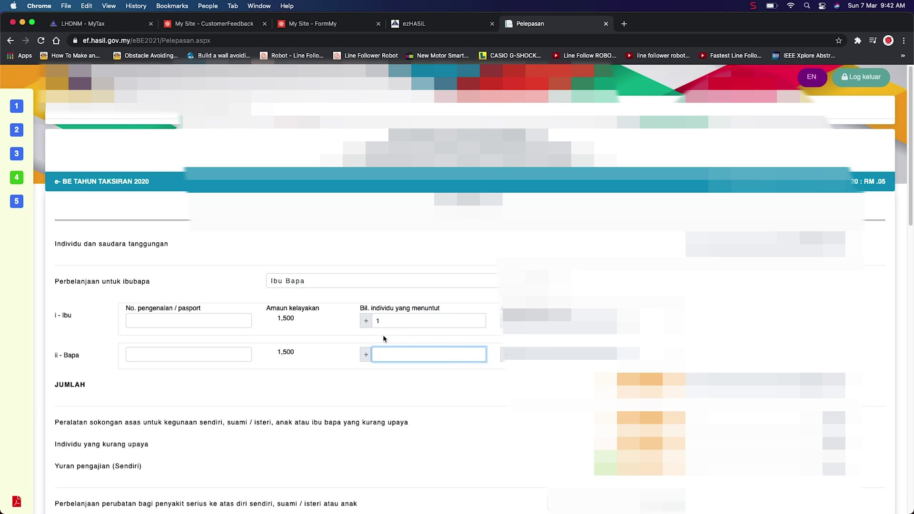
Fill in the relief amount for Peralatan sokongan asas and dismiss the site's alert
scroll(457, 358, down, 1)
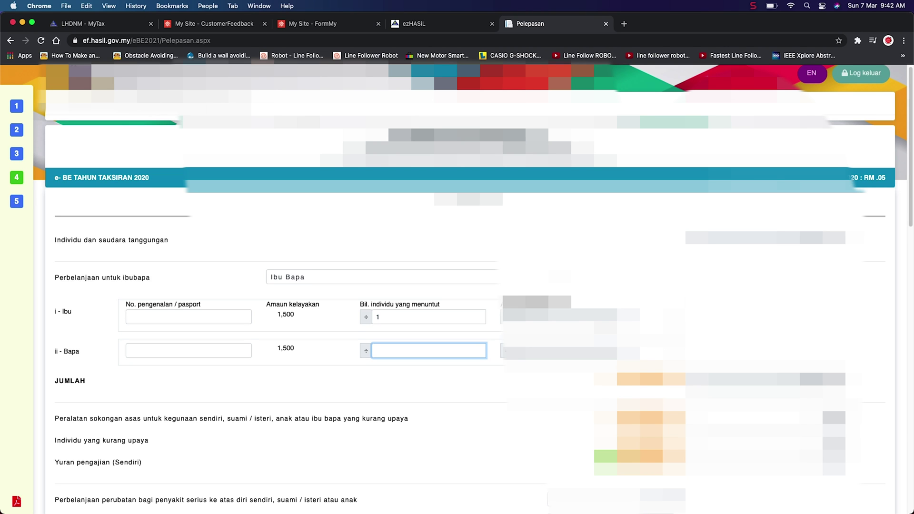
scroll(458, 333, down, 2)
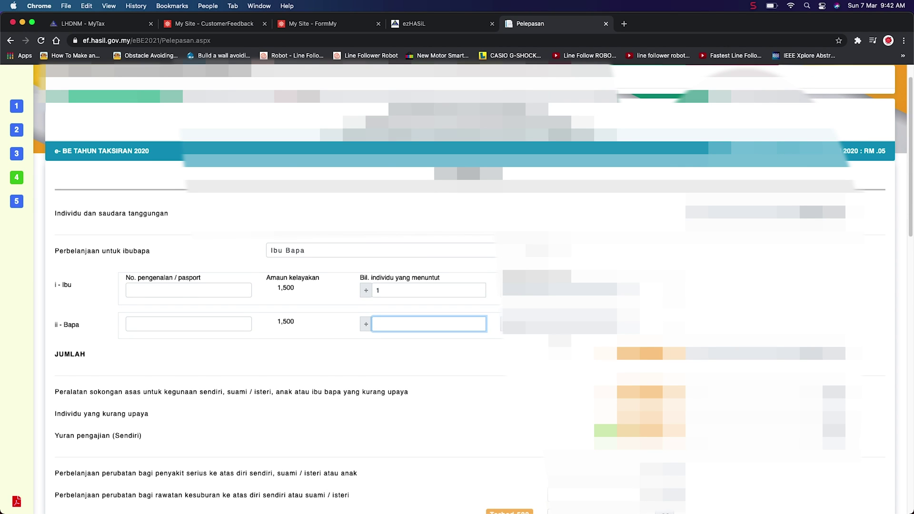
scroll(381, 352, down, 4)
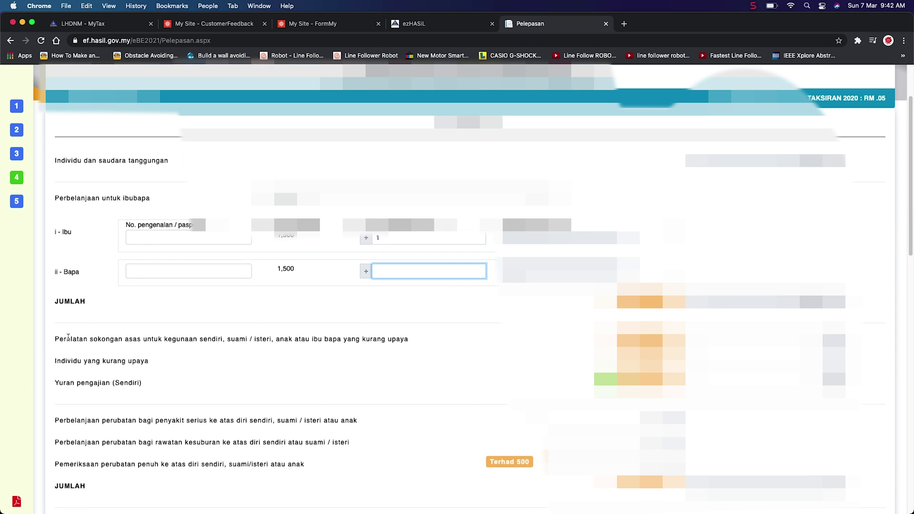
drag(55, 339, 346, 339)
click(349, 343)
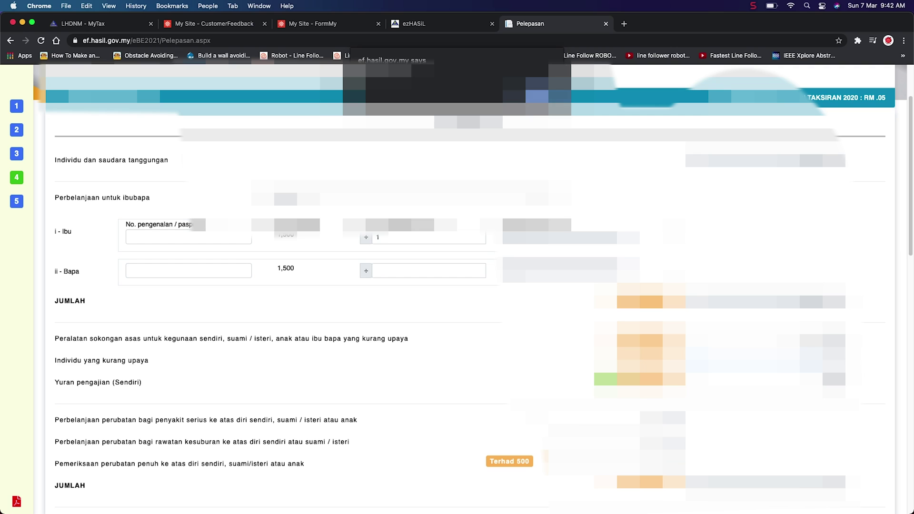
key(Return)
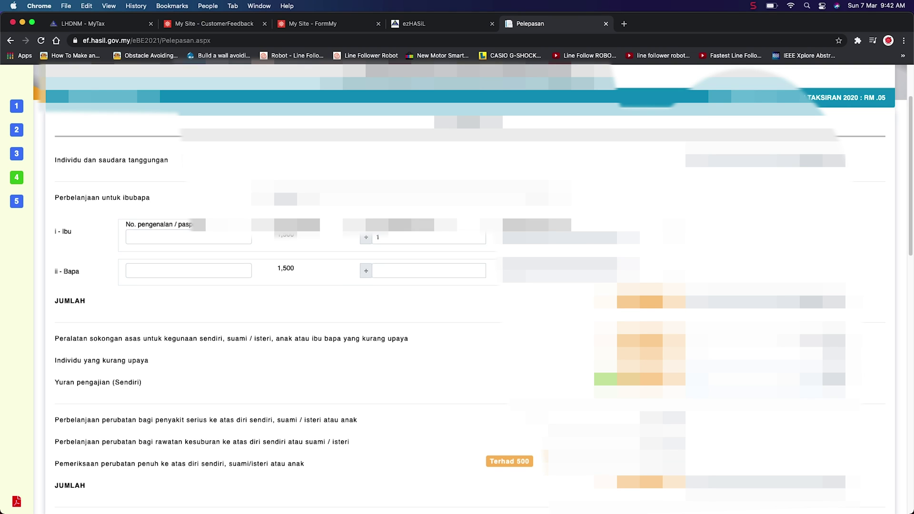
Check the information for Yuran pengajian (Sendiri) and enter 7,000 as its relief amount
scroll(457, 286, down, 2)
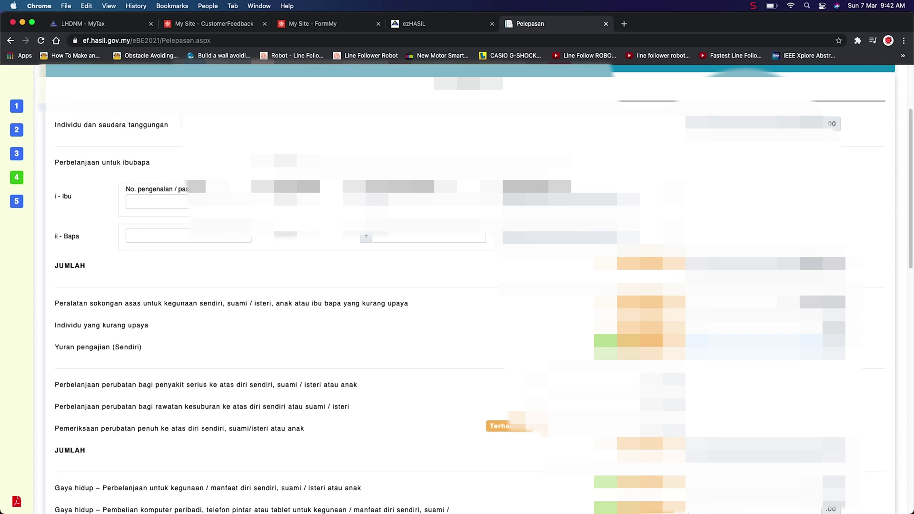
mouse_move(608, 347)
scroll(342, 390, up, 1)
scroll(343, 390, down, 3)
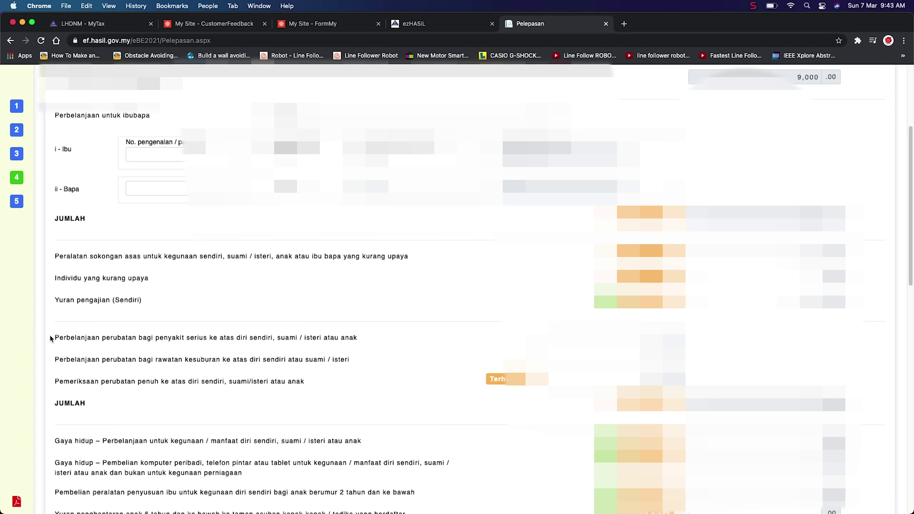
Fill in the medical relief amounts: 2,000 for serious illness, 2,000 for fertility treatment and 500 for the full medical examination
drag(67, 337, 289, 335)
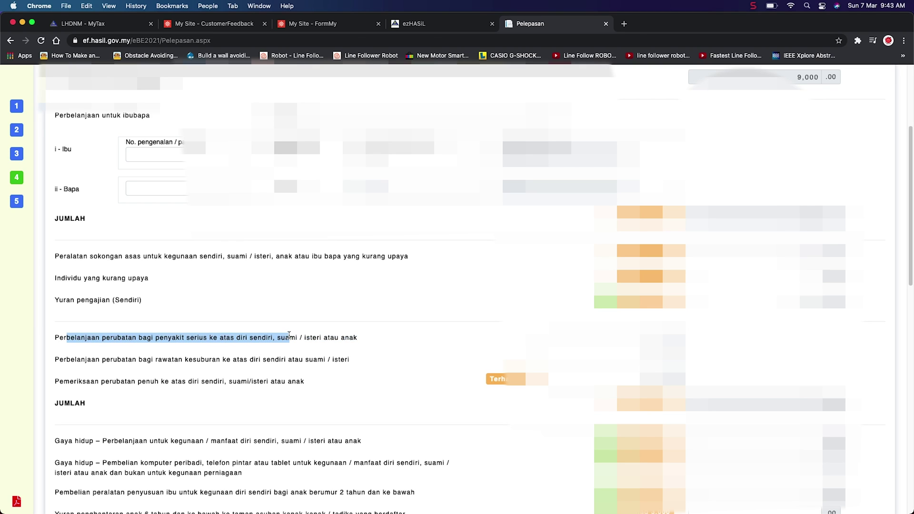
click(289, 337)
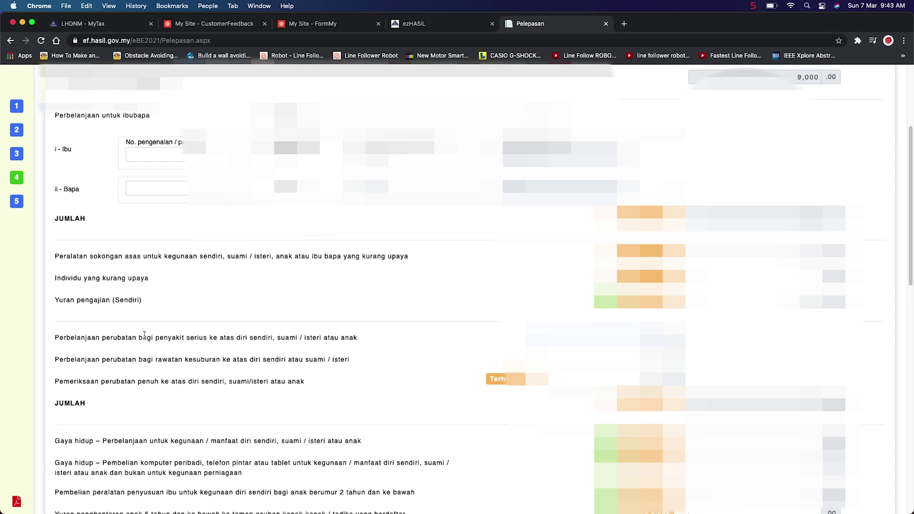
drag(108, 362, 351, 362)
click(193, 362)
drag(310, 361, 225, 358)
click(225, 358)
drag(101, 383, 273, 384)
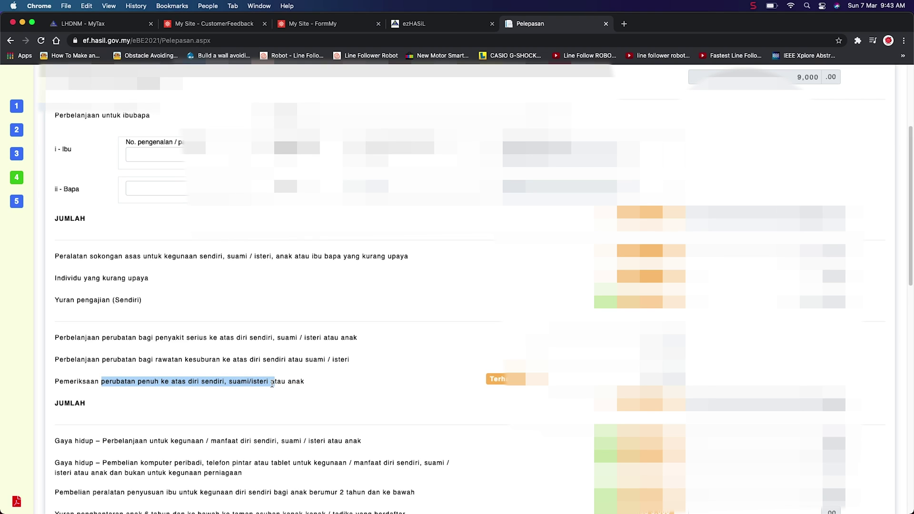
click(601, 379)
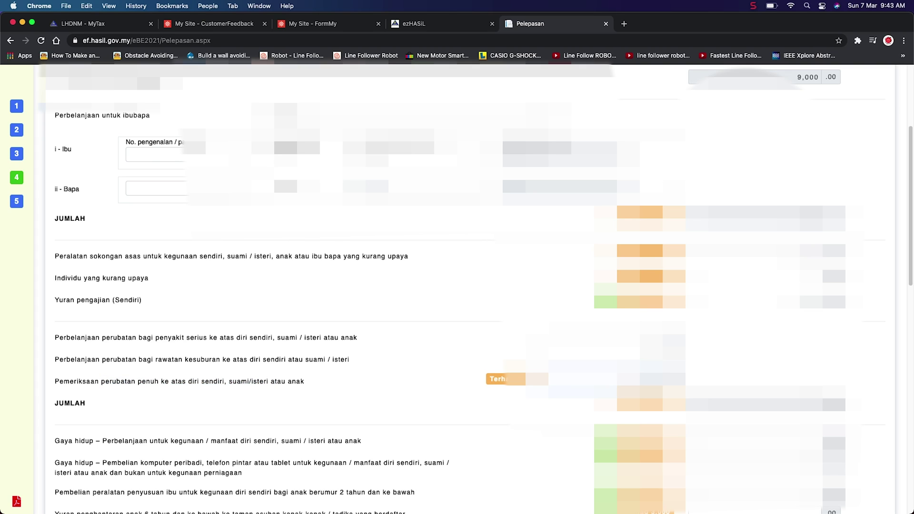
click(601, 336)
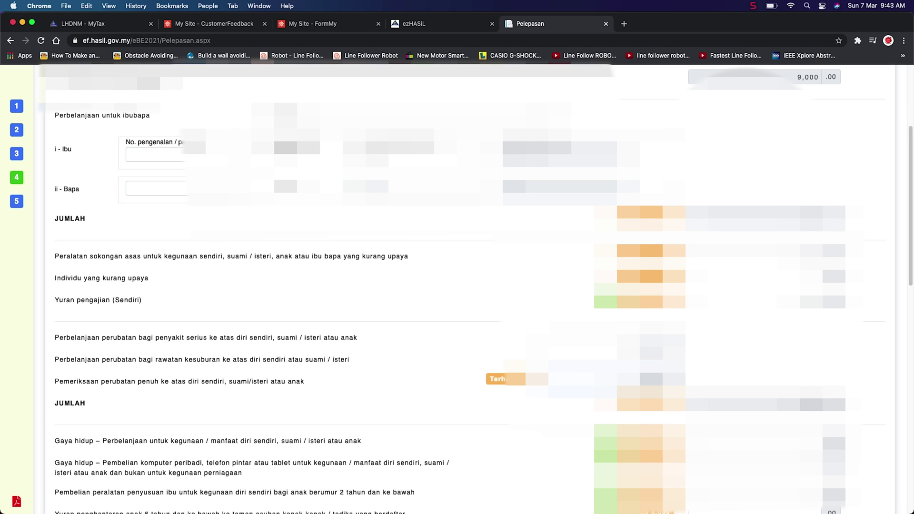
Enter 2,500 for Gaya hidup – Perbelanjaan untuk kegunaan / manfaat diri sendiri, suami / isteri atau anak and view its information
scroll(84, 335, up, 1)
scroll(85, 335, down, 4)
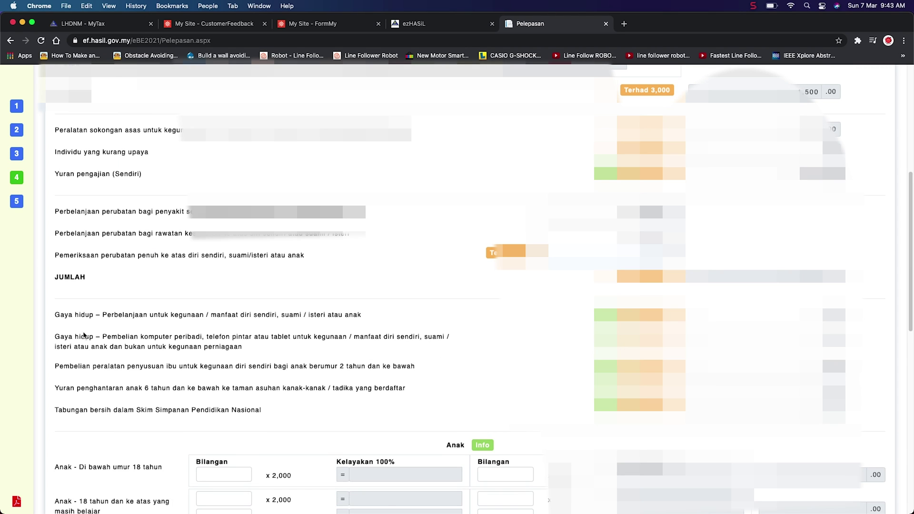
drag(90, 322, 94, 316)
click(95, 316)
drag(54, 315, 241, 325)
click(333, 313)
drag(101, 314, 215, 316)
click(226, 325)
mouse_move(605, 314)
Fill in the amount for Gaya hidup – Pembelian komputer peribadi, telefon pintar atau tablet and view its information
drag(118, 336, 163, 344)
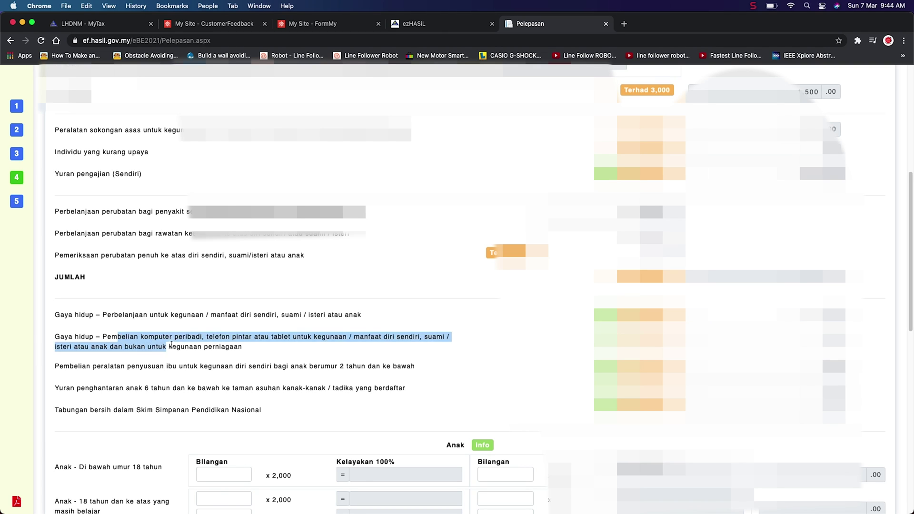
click(137, 337)
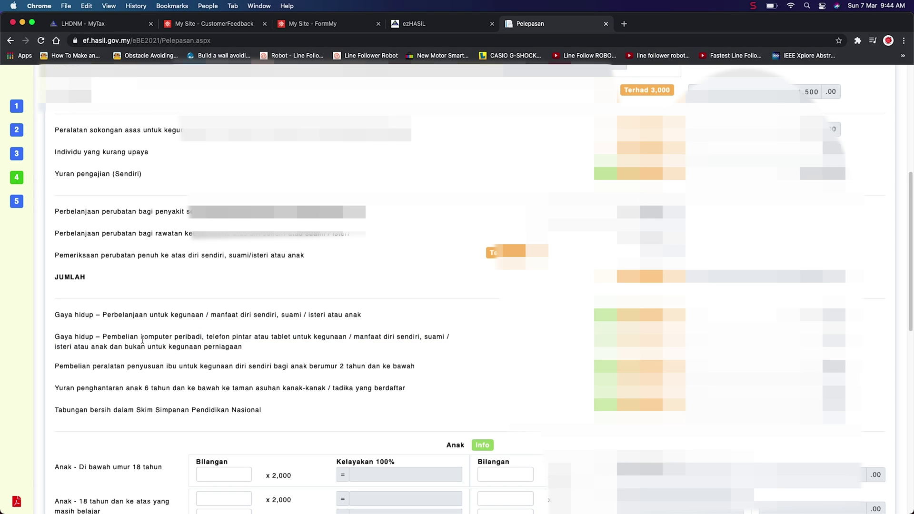
drag(143, 342, 224, 347)
click(140, 337)
mouse_move(583, 340)
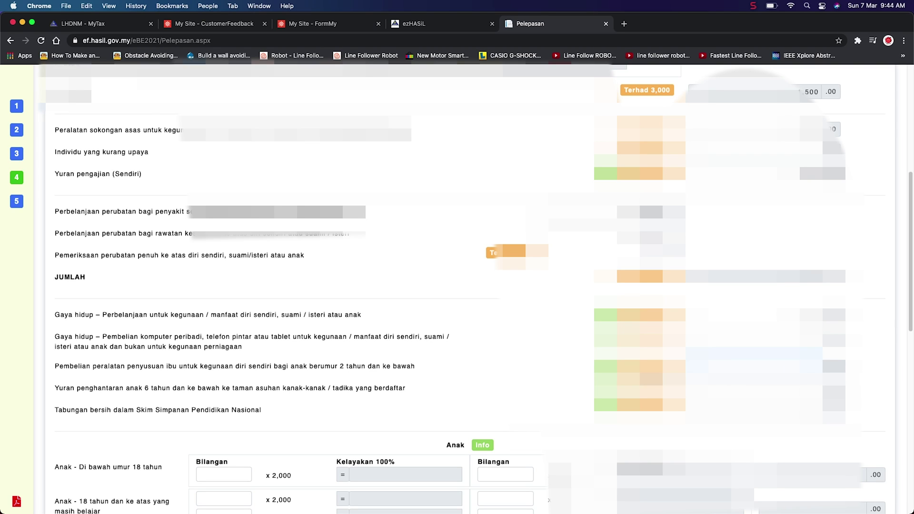
Review the breastfeeding equipment relief and fill in the amount for Yuran penghantaran anak 6 tahun dan ke bawah
drag(82, 367, 398, 375)
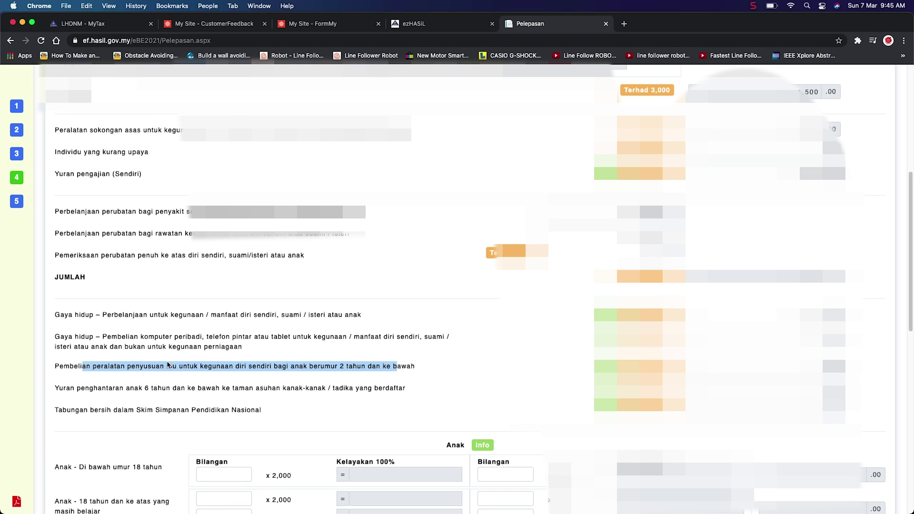
click(162, 365)
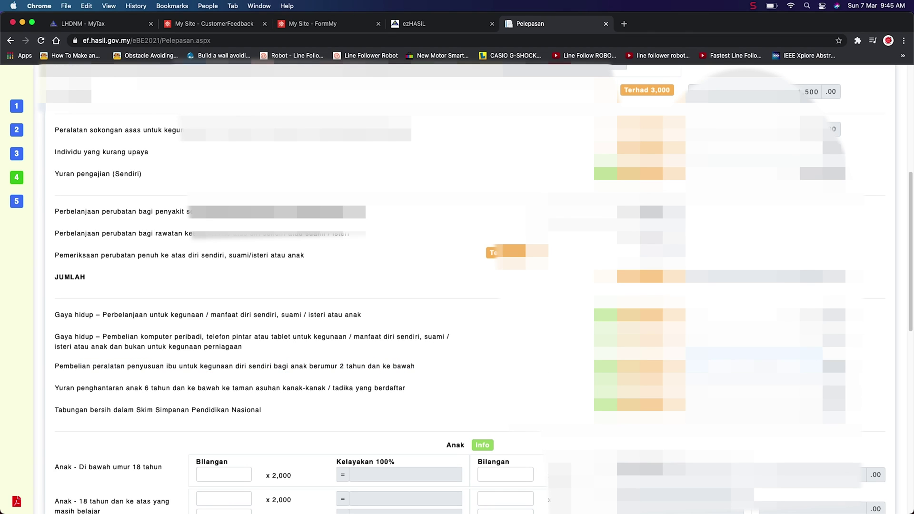
drag(66, 388, 405, 388)
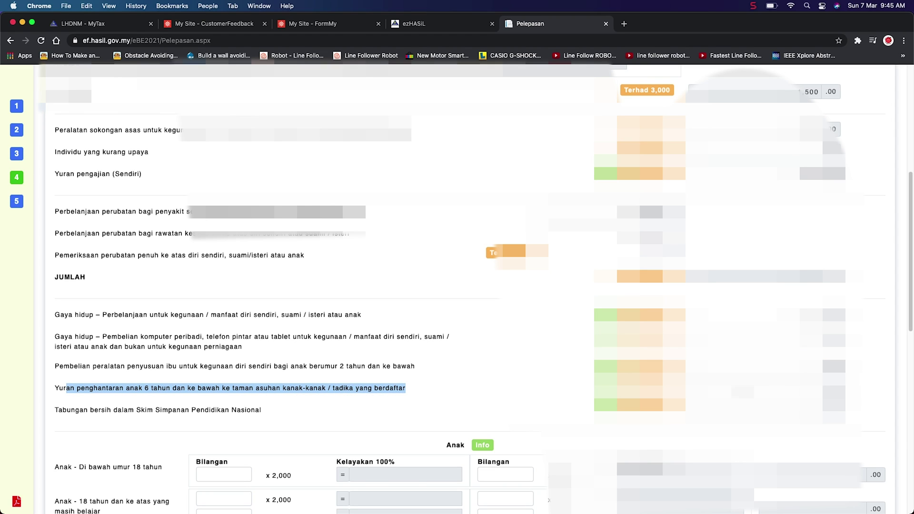
click(765, 389)
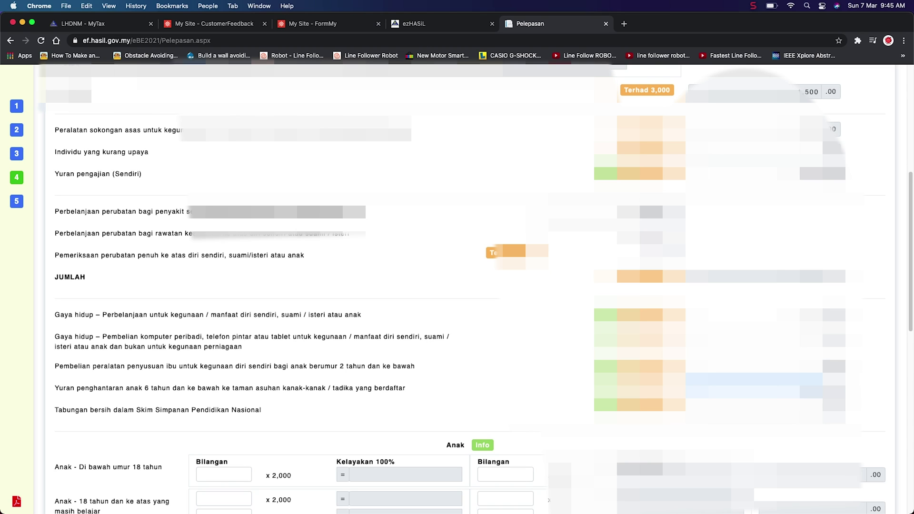
Fill in the amount for Tabungan bersih dalam Skim Simpanan Pendidikan Nasional
click(763, 410)
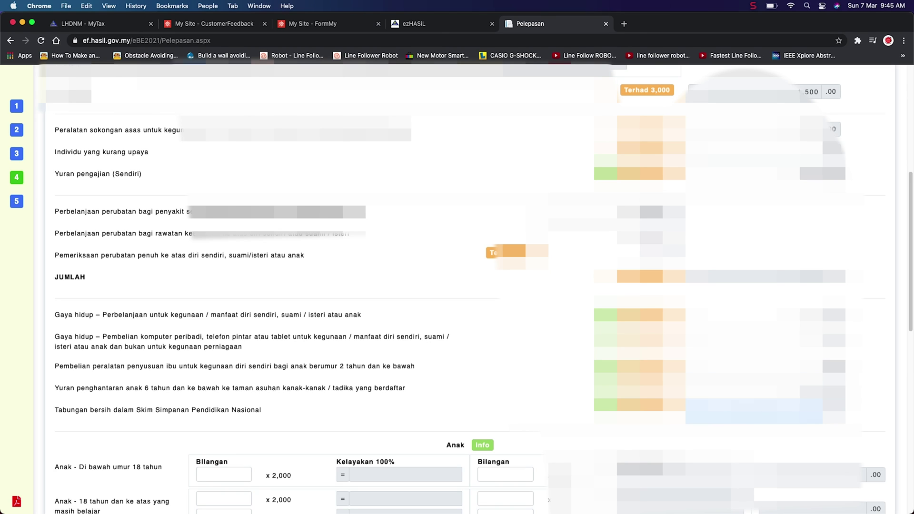
scroll(190, 414, down, 1)
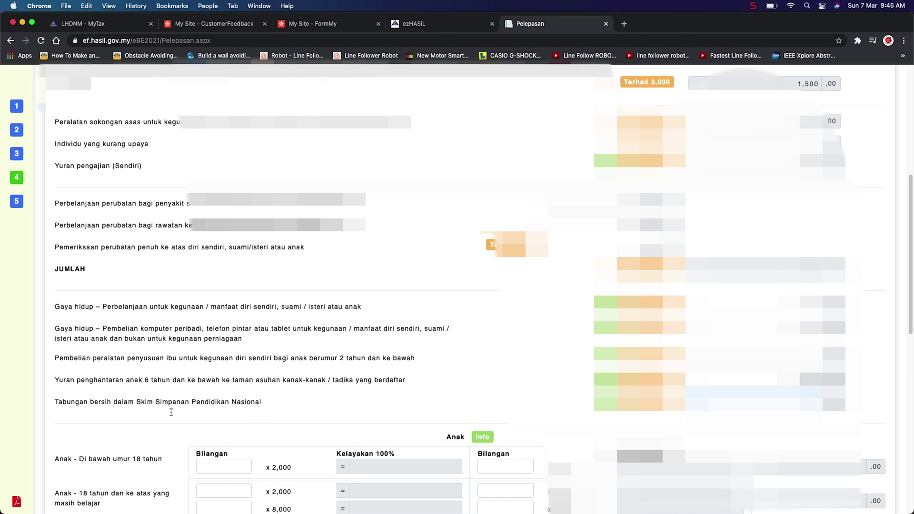
drag(145, 402, 201, 402)
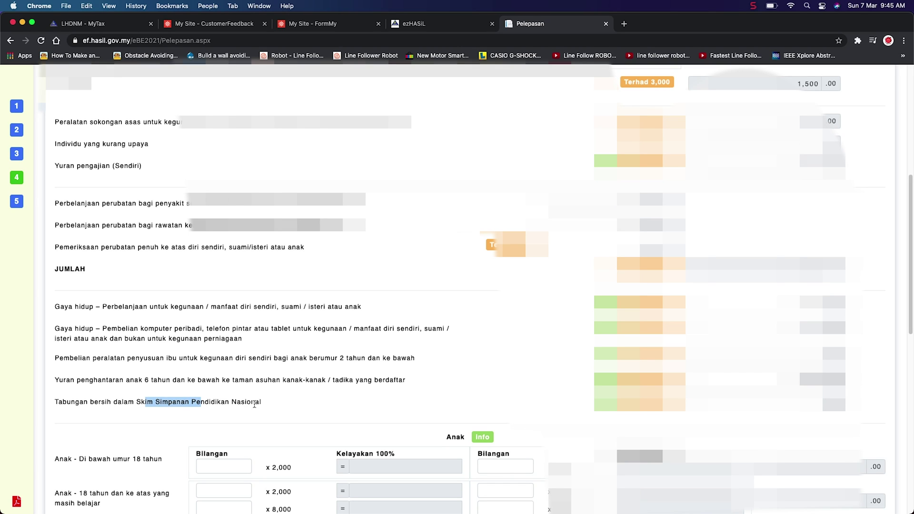
click(764, 403)
text(10)
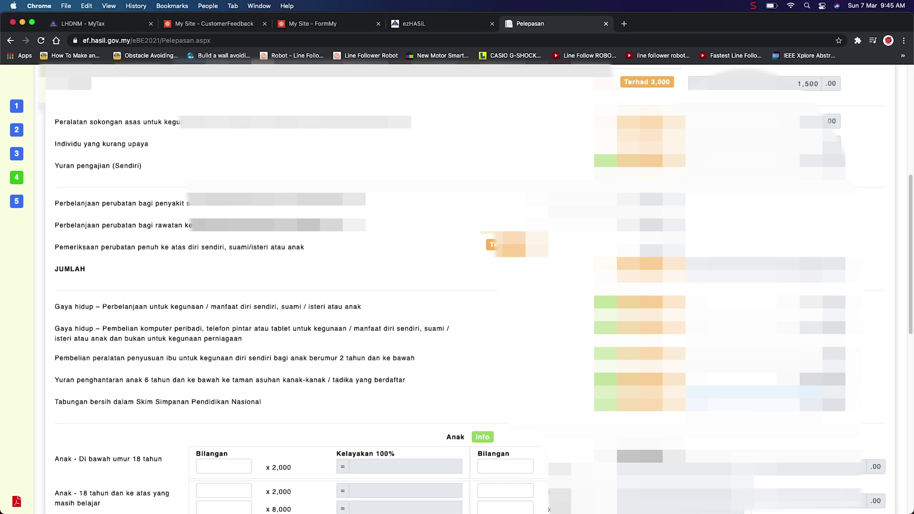
Review the child relief categories: under 18, 18 and over still studying, and disabled
scroll(457, 285, down, 4)
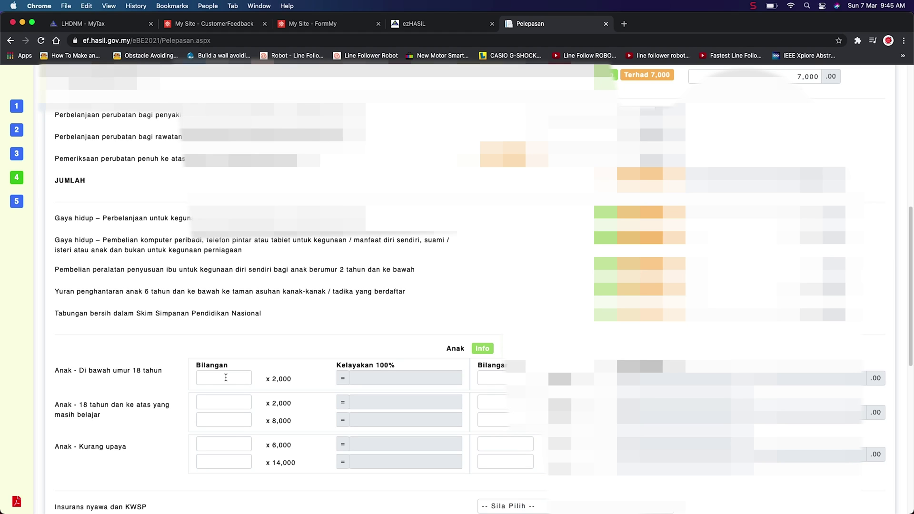
drag(71, 372, 161, 373)
drag(78, 405, 164, 410)
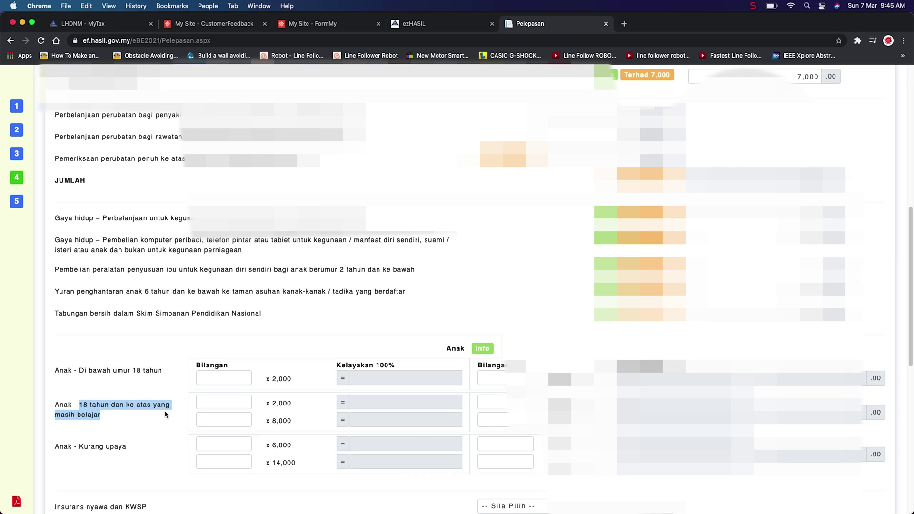
drag(64, 450, 128, 456)
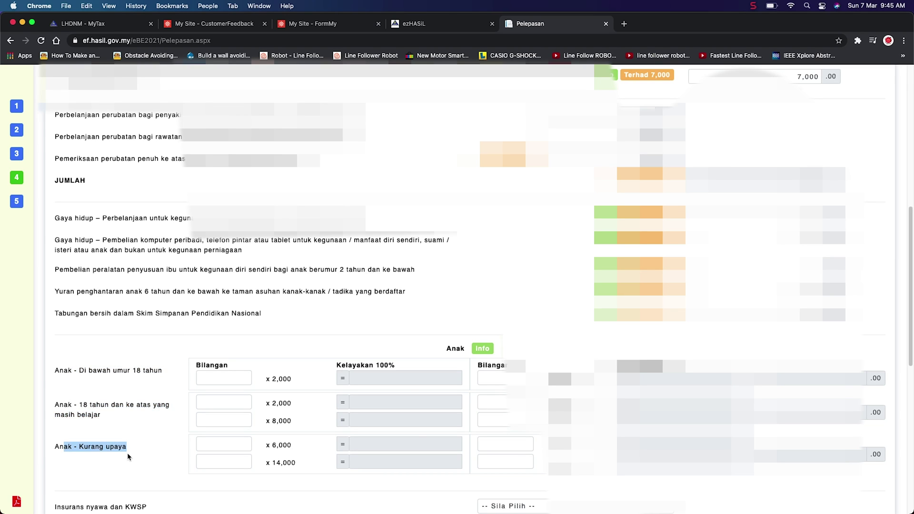
click(127, 453)
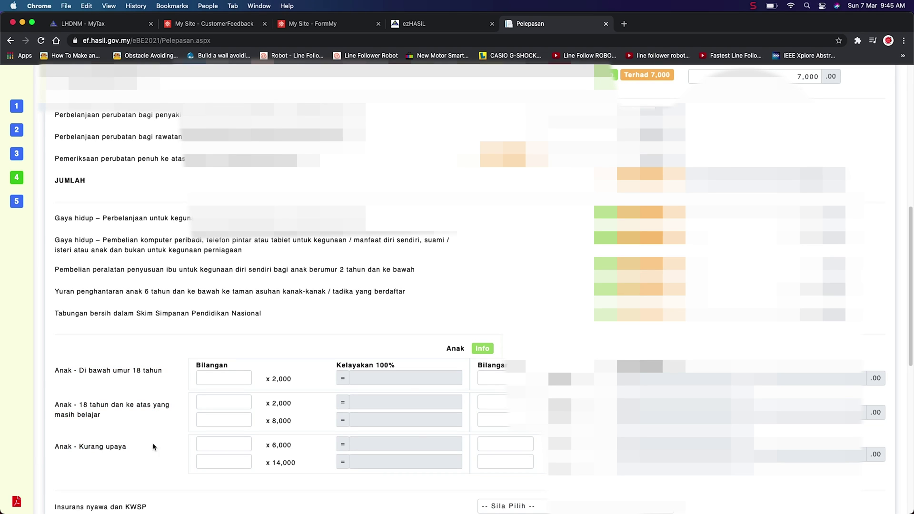
Try 12 as the number of children under 18 and view the Anak relief information
click(228, 379)
text(12)
mouse_move(485, 346)
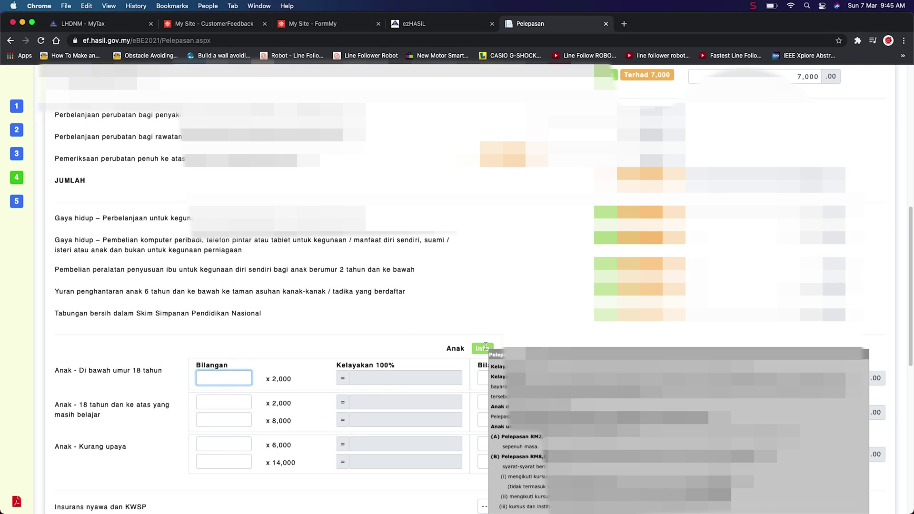
click(485, 346)
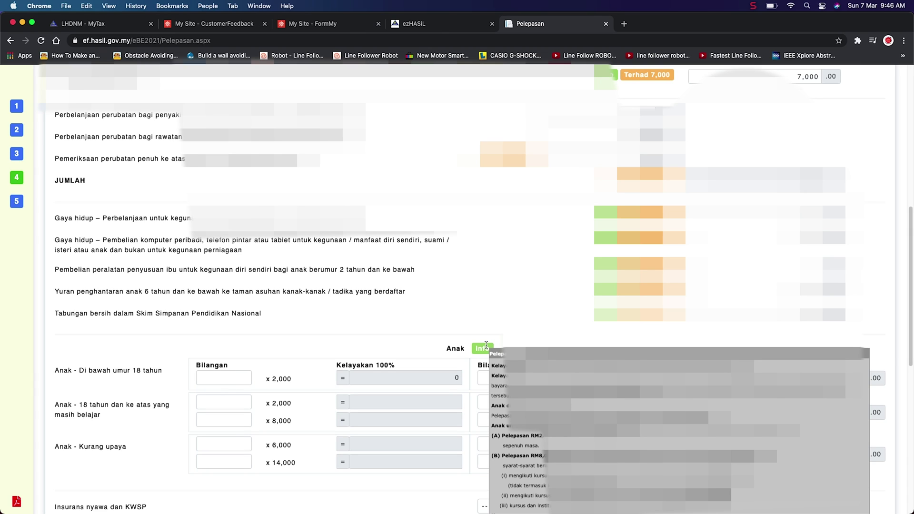
Enter 1 as the number of children under 18 at 100% eligibility and move to the 18-and-over count
click(505, 378)
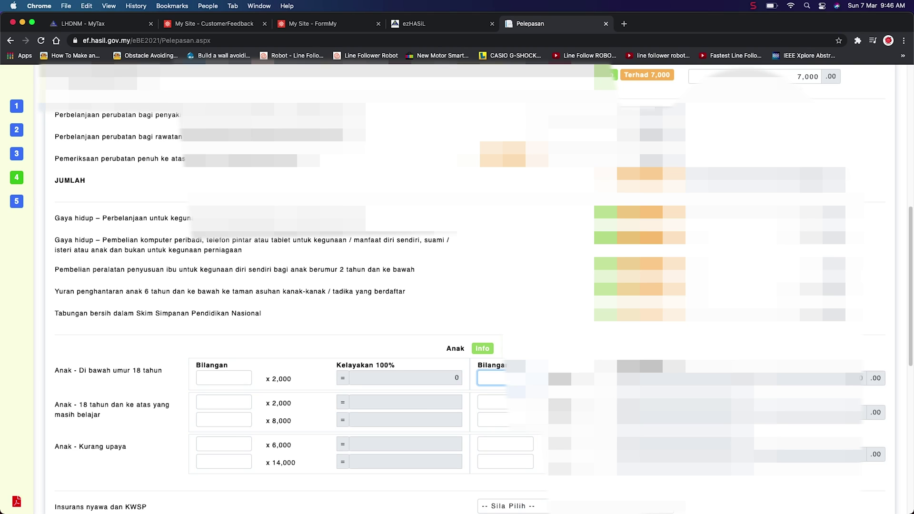
click(219, 377)
text(1)
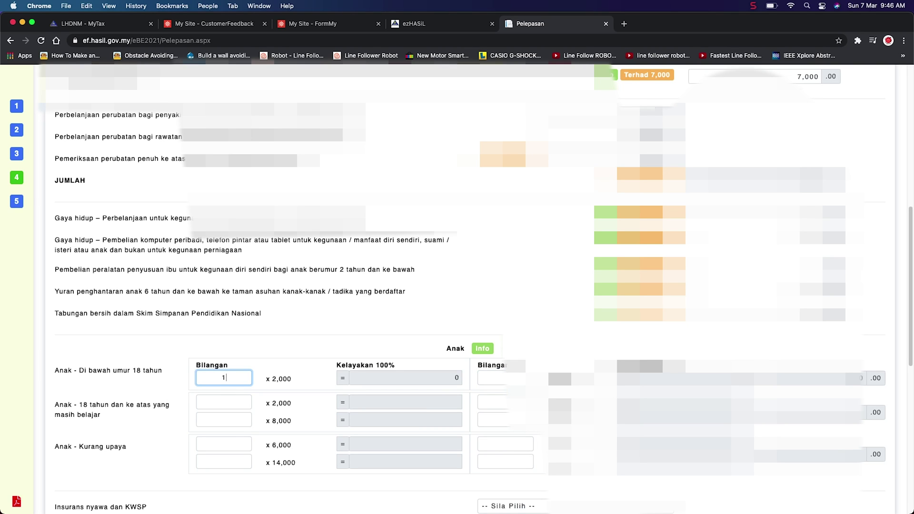
key(Tab)
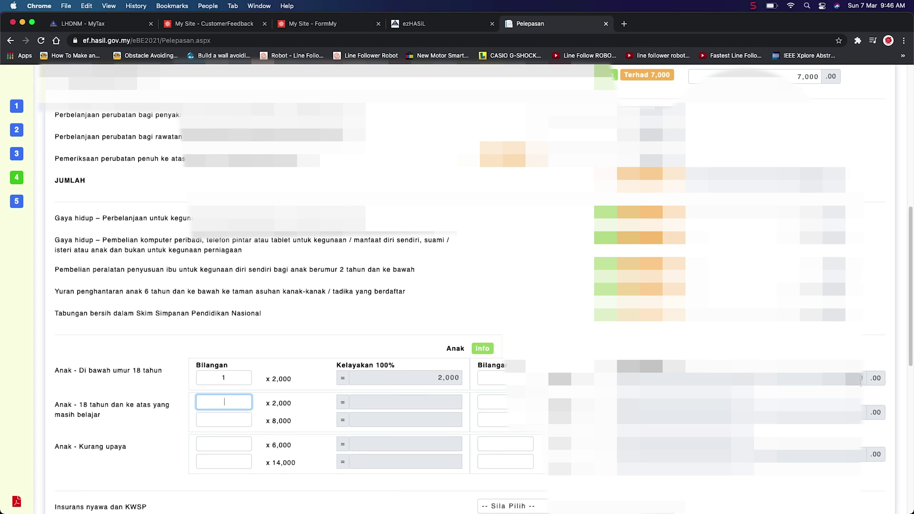
scroll(457, 286, down, 2)
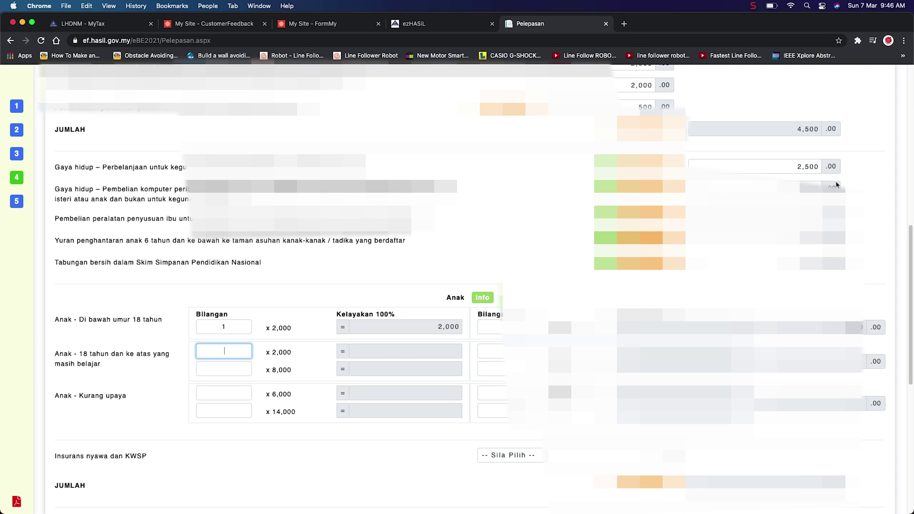
scroll(836, 185, up, 2)
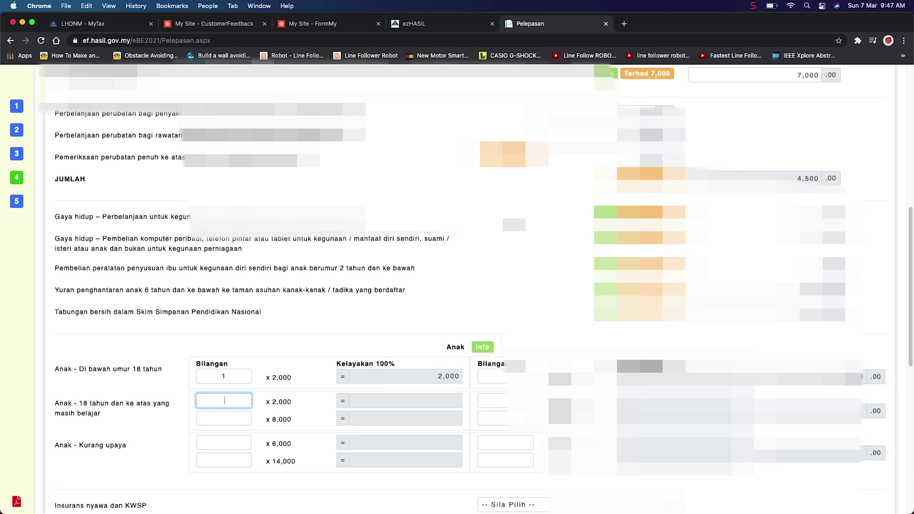
Choose the second category for Insurans nyawa dan KWSP and fill in its amounts, with 3,000 as the life insurance premium
scroll(457, 286, down, 5)
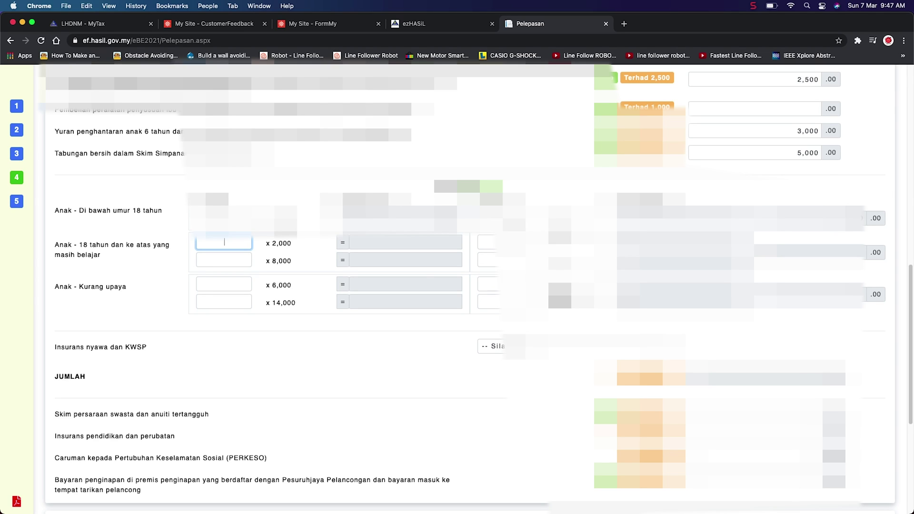
click(437, 371)
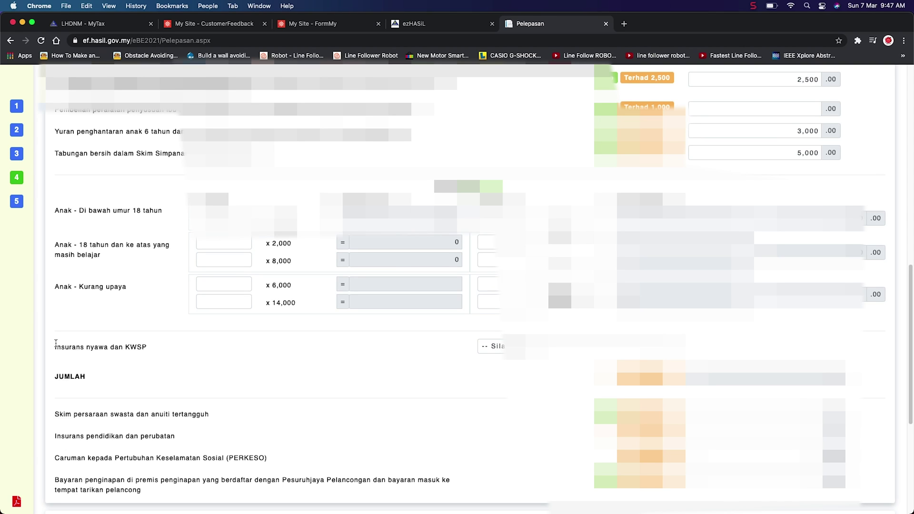
drag(58, 347, 160, 348)
click(490, 346)
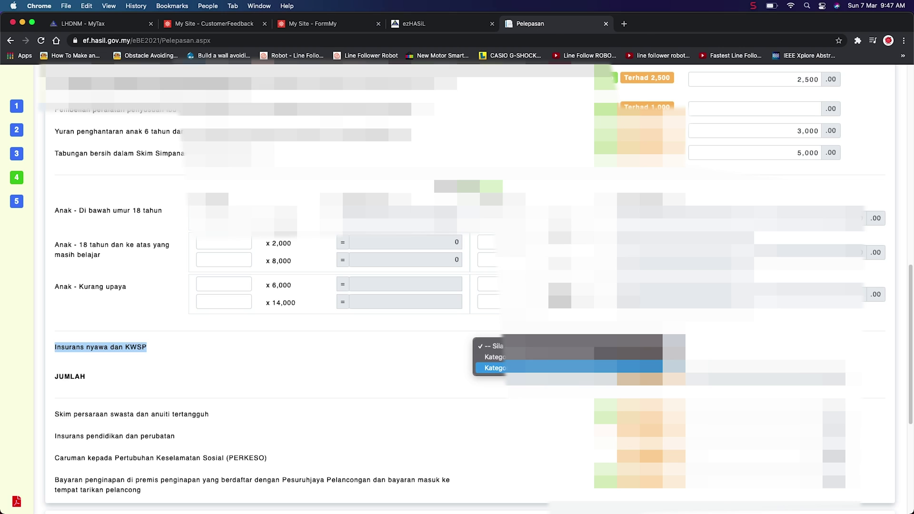
click(493, 367)
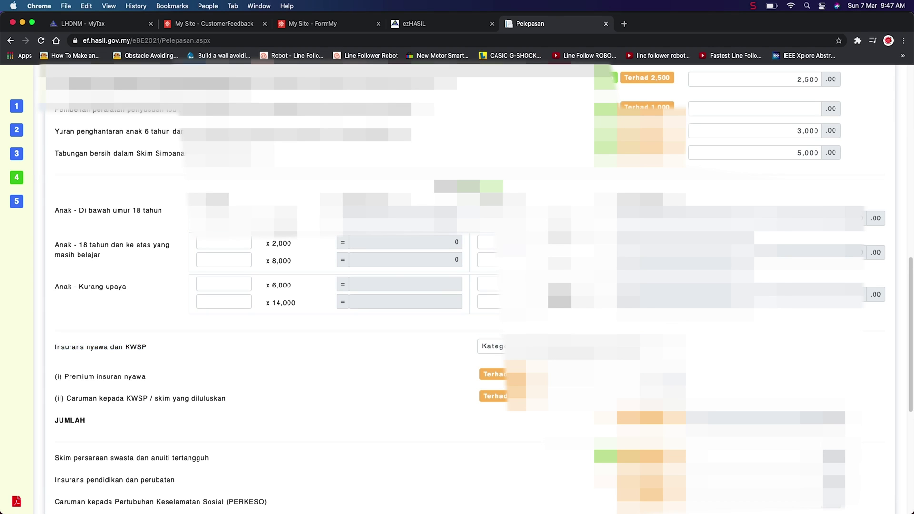
drag(112, 377, 173, 381)
click(352, 387)
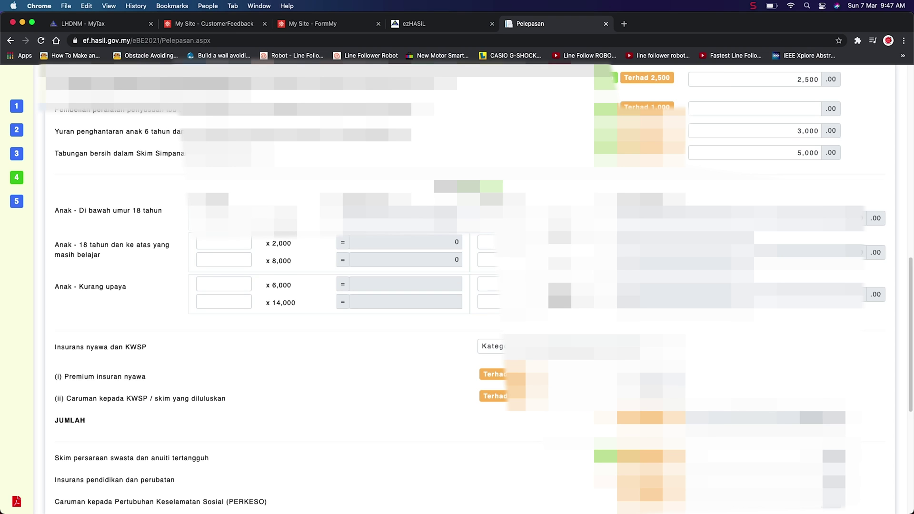
Enter 3000 as the relief amount for Insurans pendidikan dan perubatan
scroll(457, 286, down, 2)
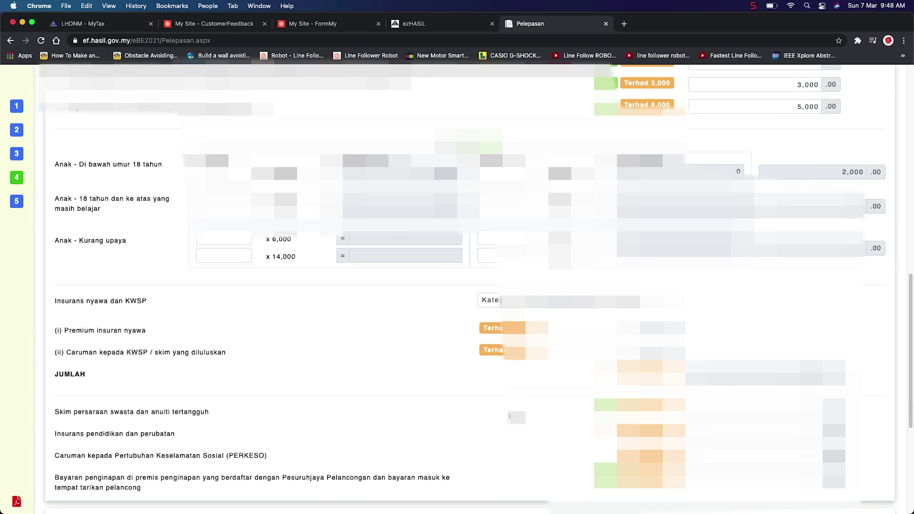
mouse_move(606, 410)
drag(55, 434, 183, 441)
click(627, 442)
click(754, 435)
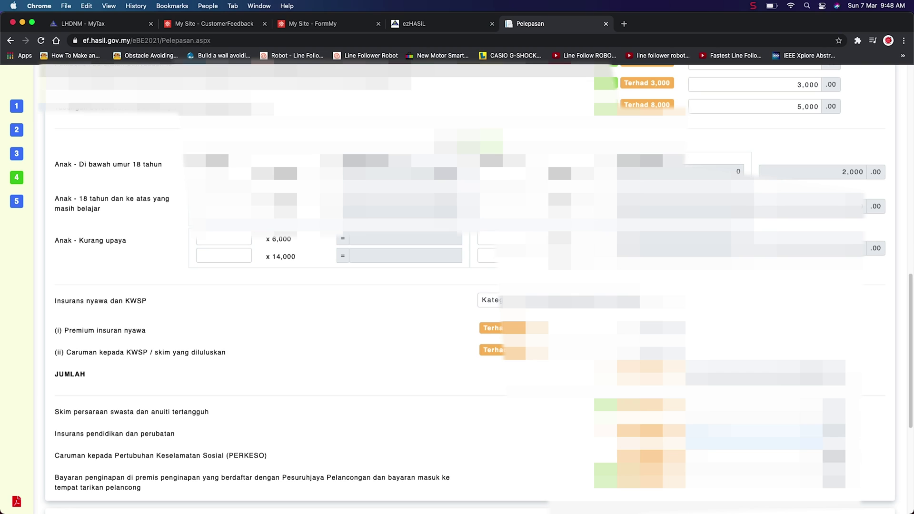
click(168, 431)
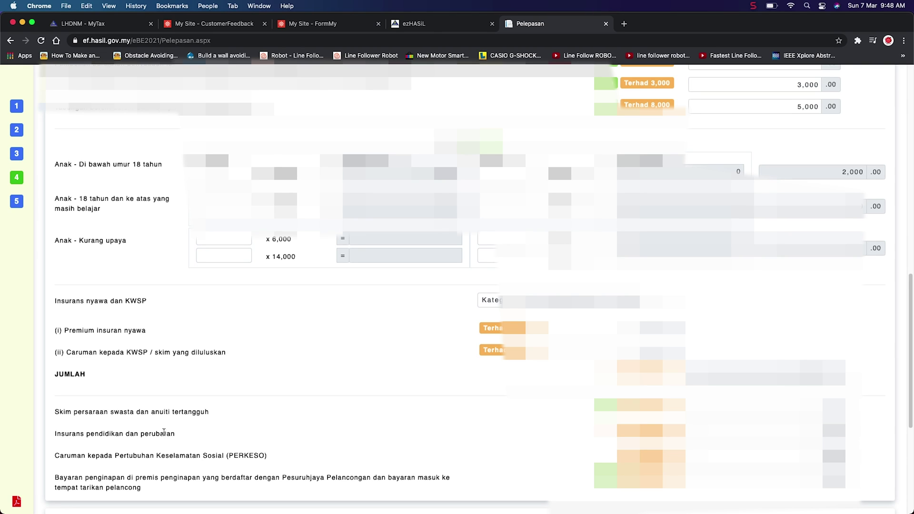
drag(167, 432, 90, 434)
drag(83, 328, 147, 330)
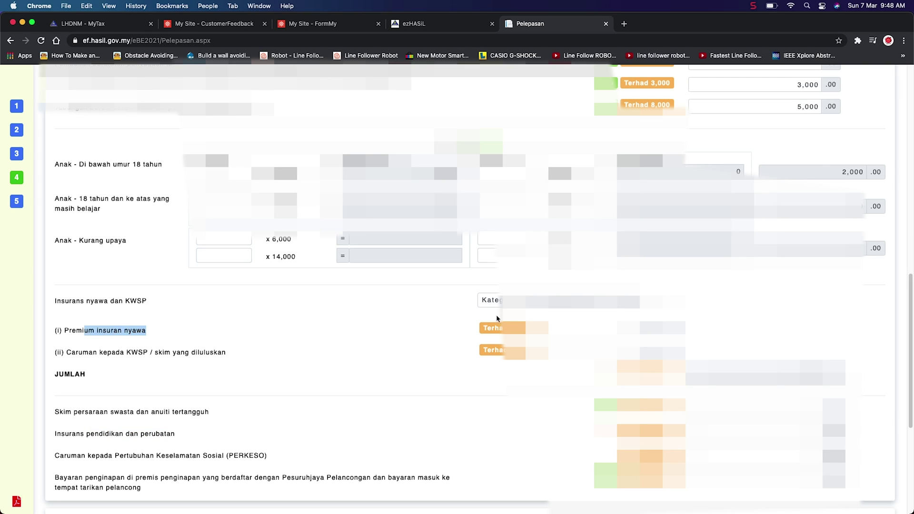
click(742, 437)
text(3000)
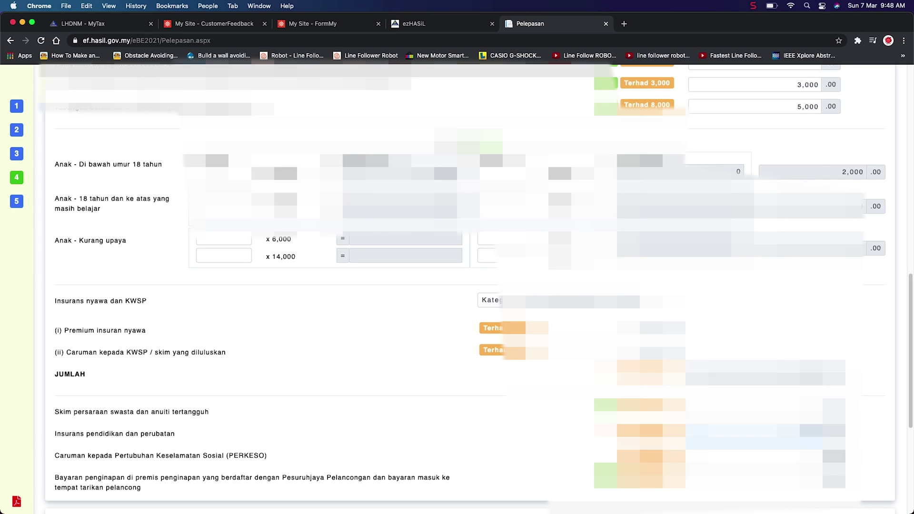
key(Tab)
Enter 250 as the relief amount for Caruman kepada Pertubuhan Keselamatan Sosial (PERKESO)
drag(97, 454, 260, 456)
click(765, 456)
text(250)
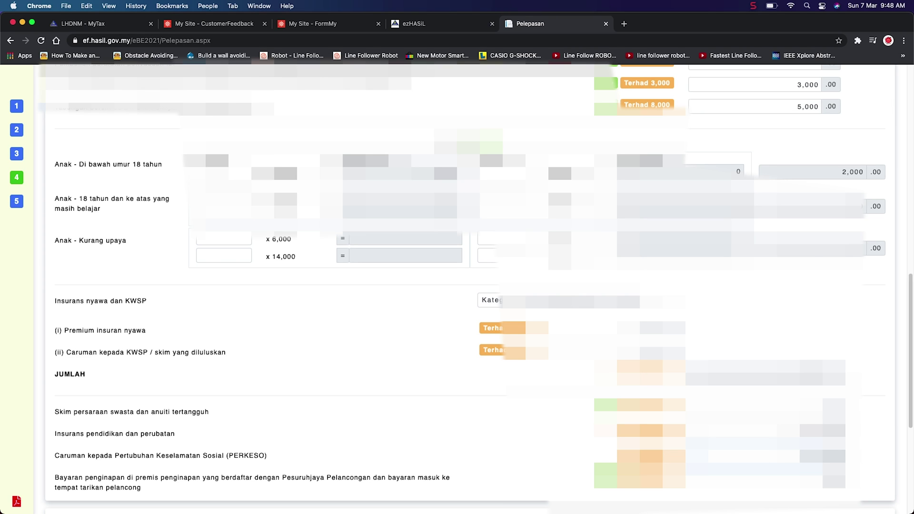
Enter 1000 for registered accommodation and tourist attraction entry payments, and proceed past the rebate section to the Rumusan page
scroll(388, 363, down, 5)
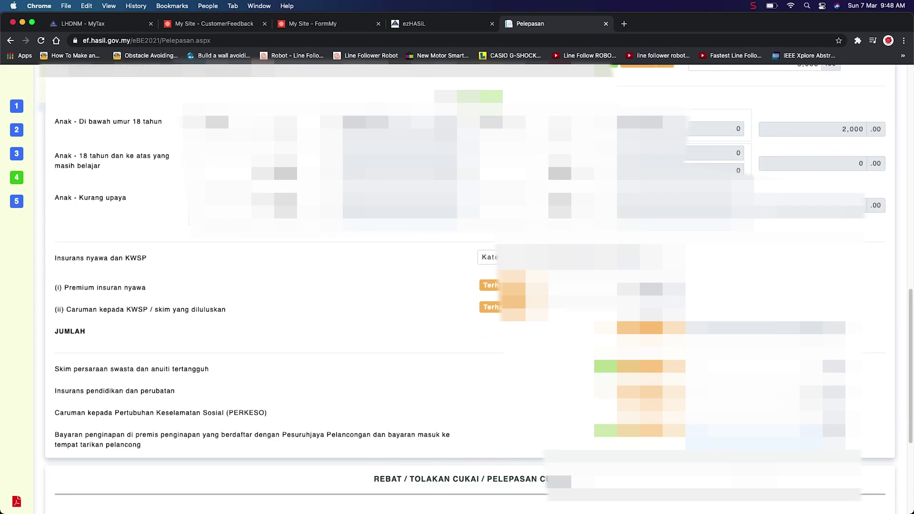
drag(55, 383, 452, 387)
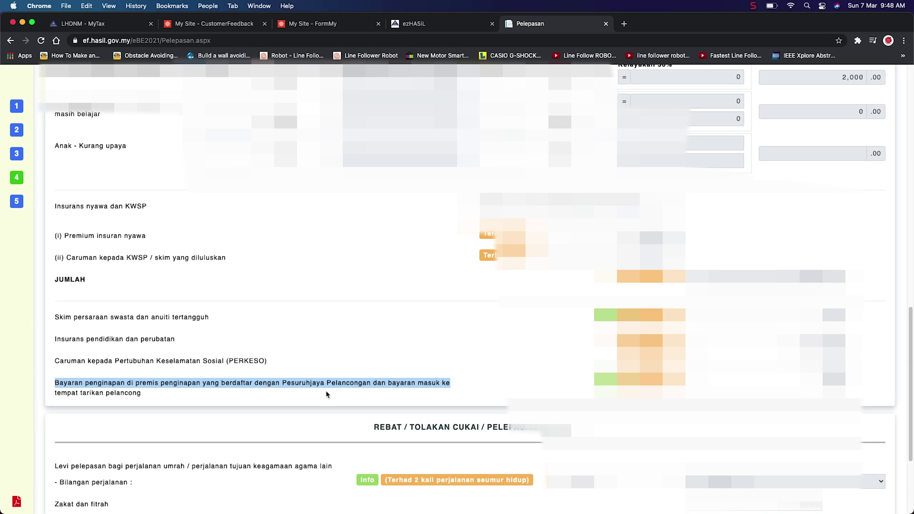
click(123, 395)
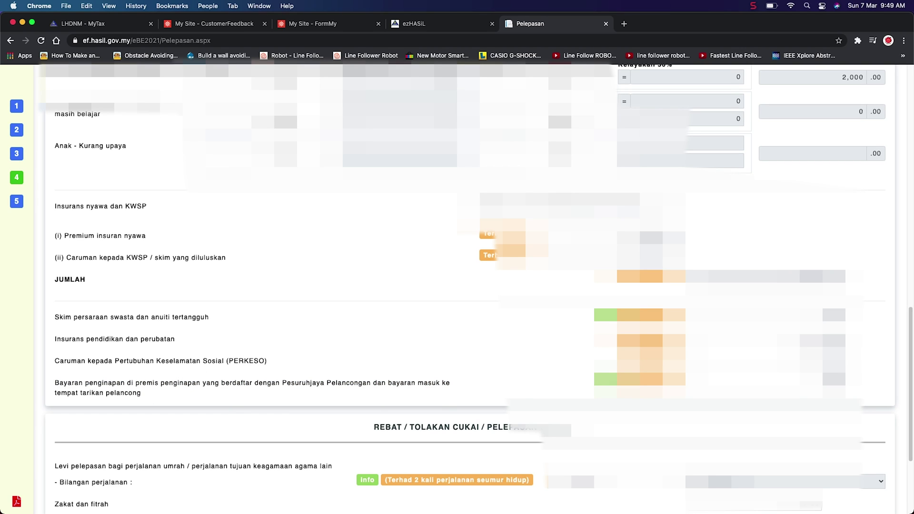
mouse_move(607, 380)
drag(80, 383, 199, 382)
click(200, 380)
text(1000)
scroll(492, 348, down, 5)
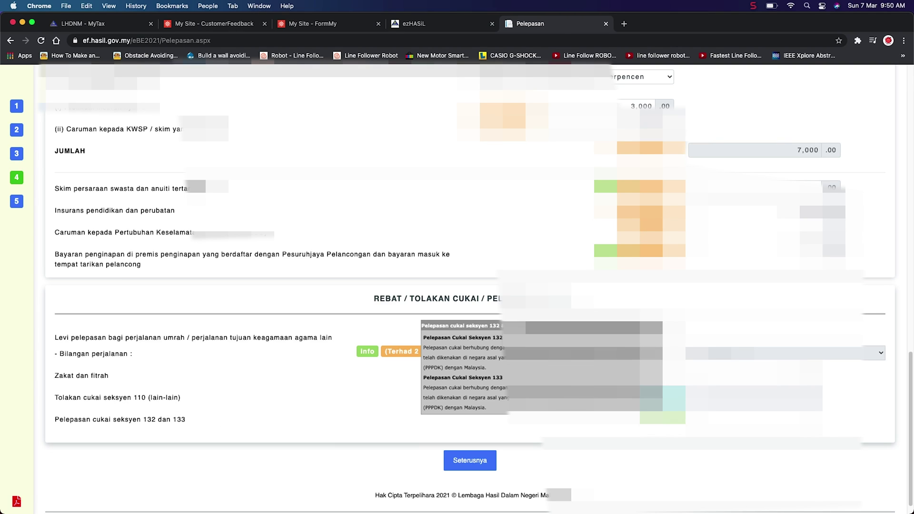
click(469, 461)
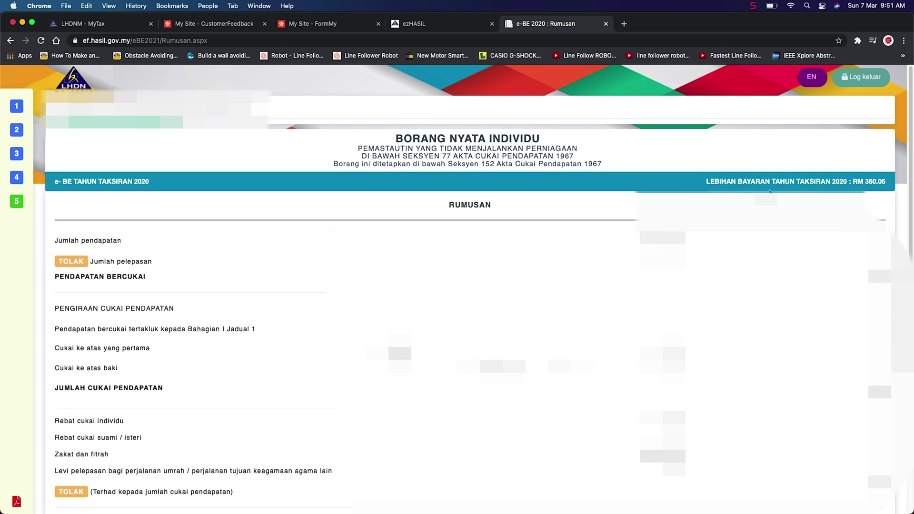
Review the overpayment for assessment year 2020 and the income tax calculation on the Rumusan page
drag(704, 183, 888, 187)
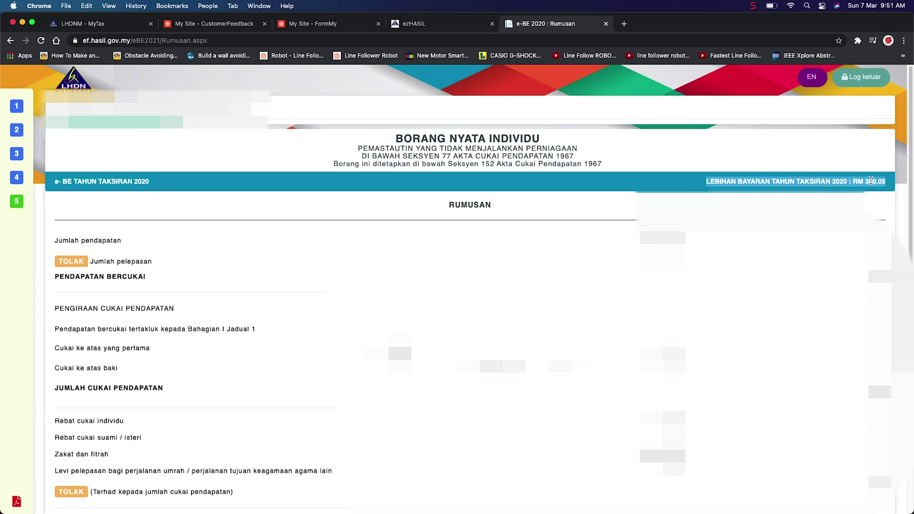
click(854, 181)
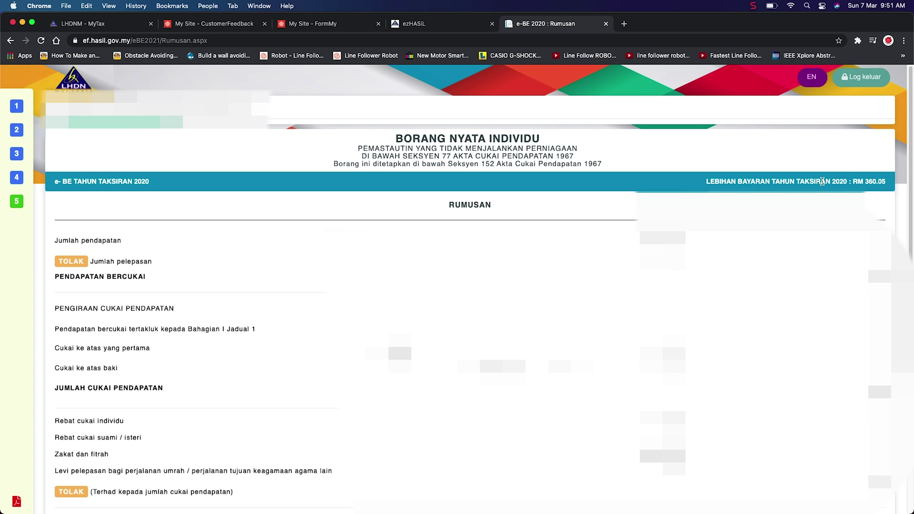
scroll(373, 145, down, 3)
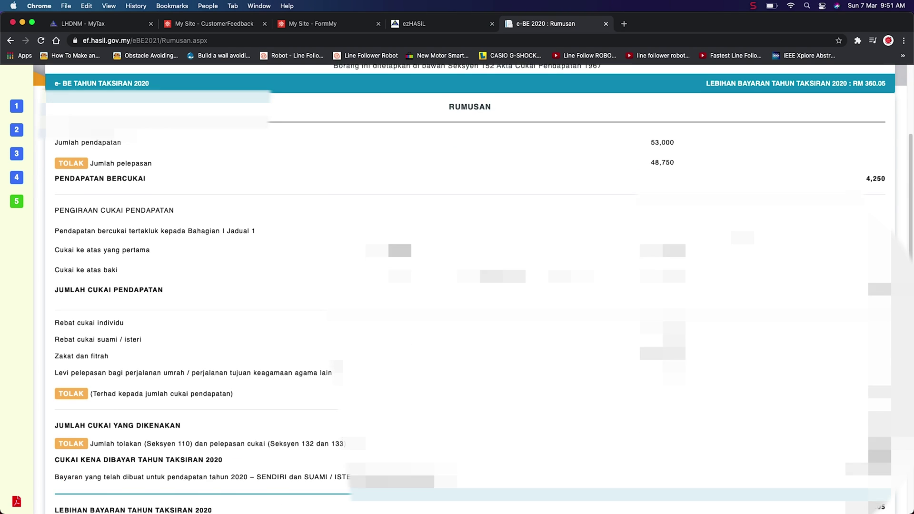
scroll(373, 145, up, 3)
drag(373, 145, 498, 167)
click(504, 158)
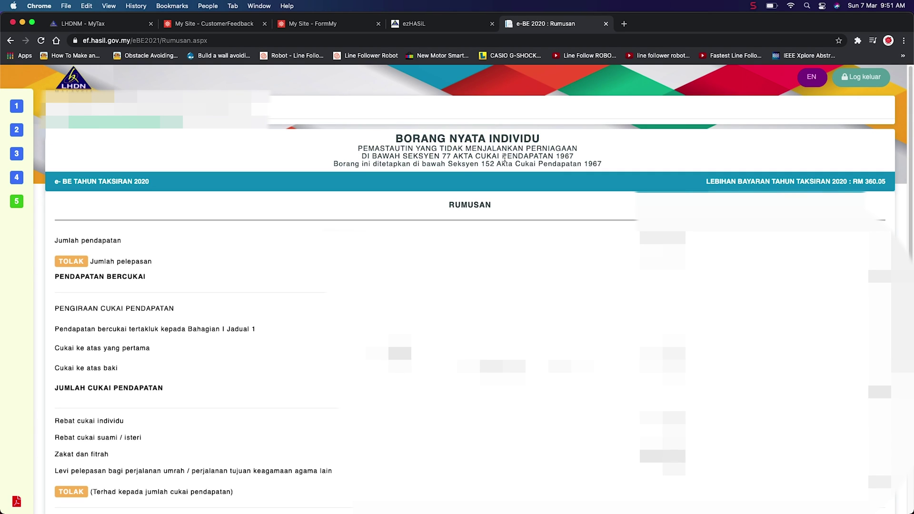